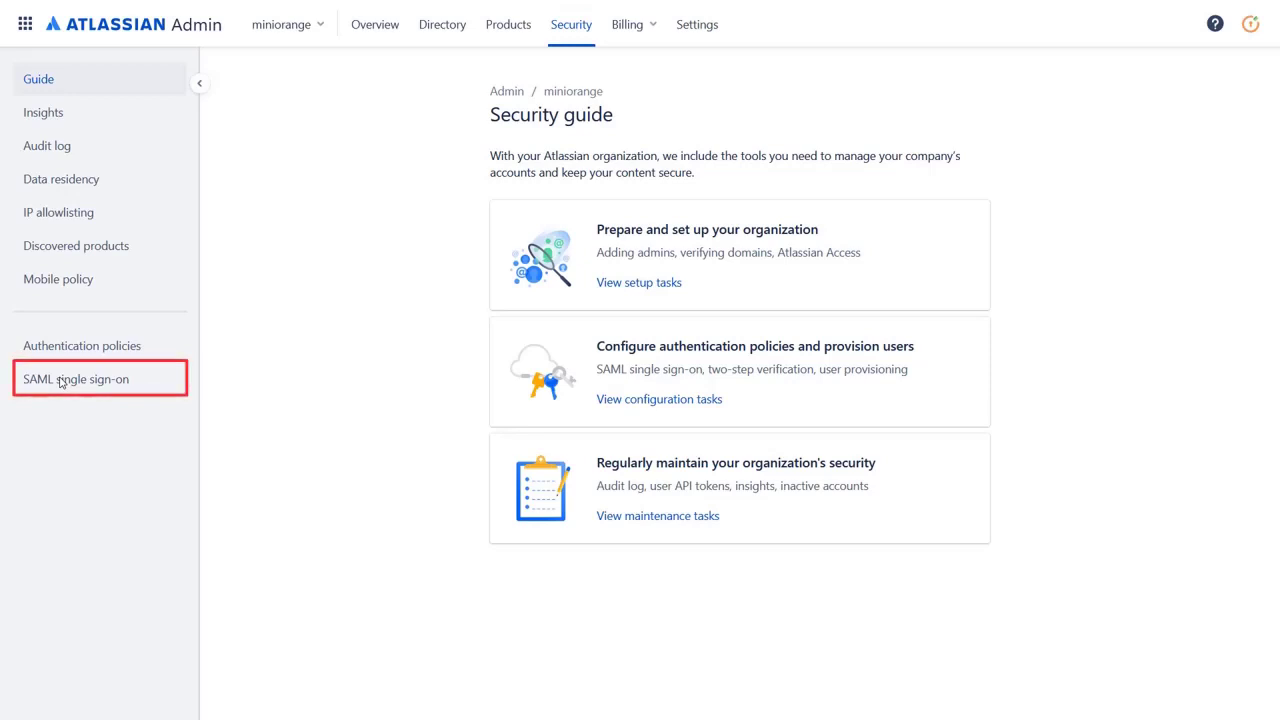
On the SAML single sign-on page, review the IdP setup instructions, then start a new SAML configuration
click(68, 378)
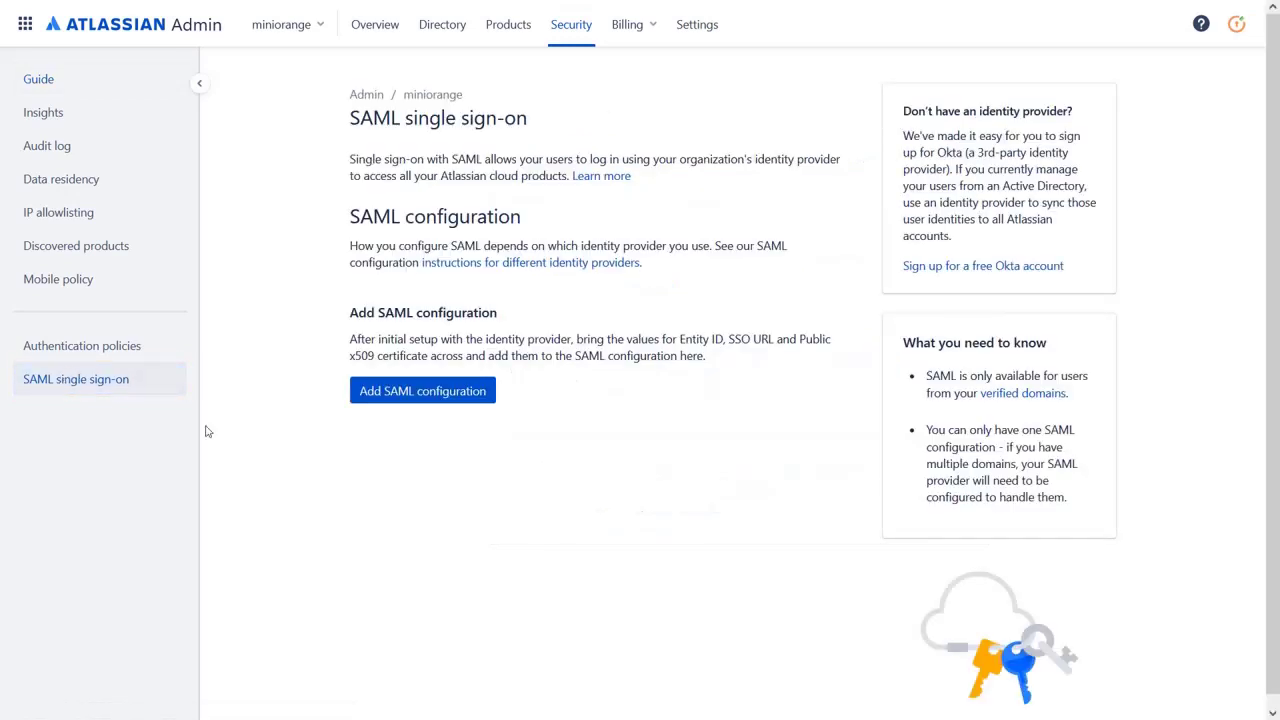
click(526, 270)
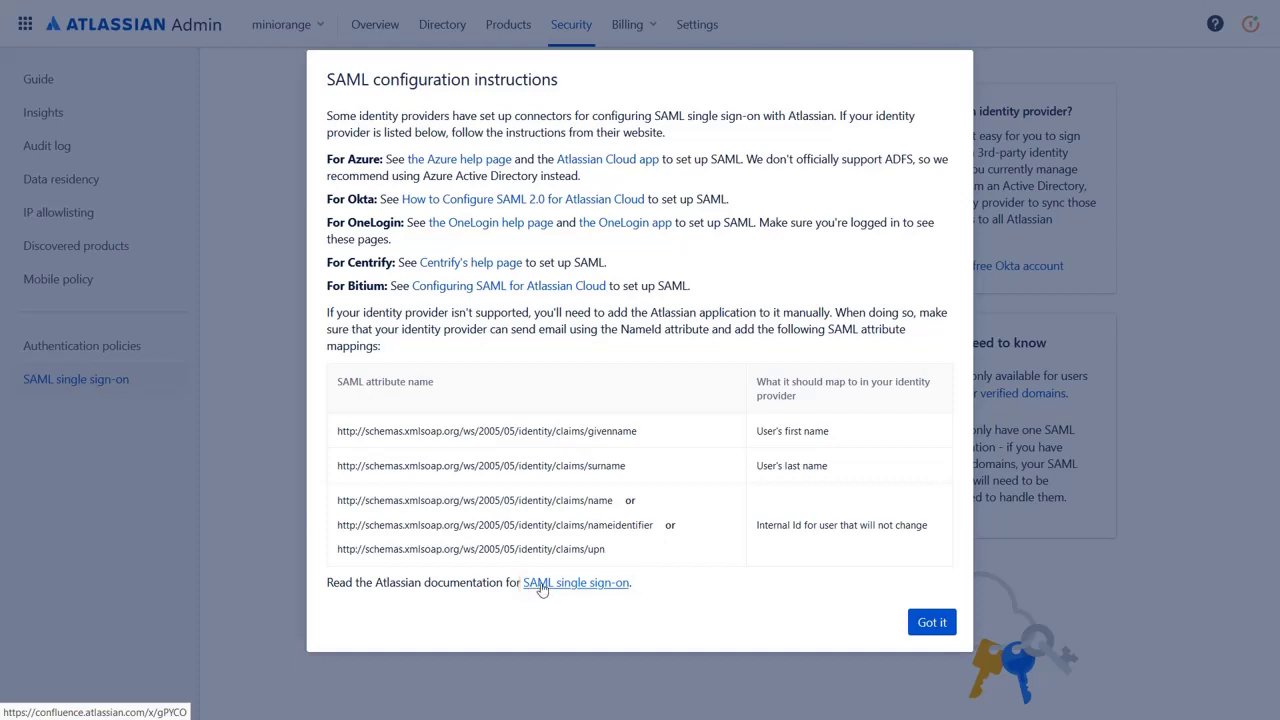
click(930, 623)
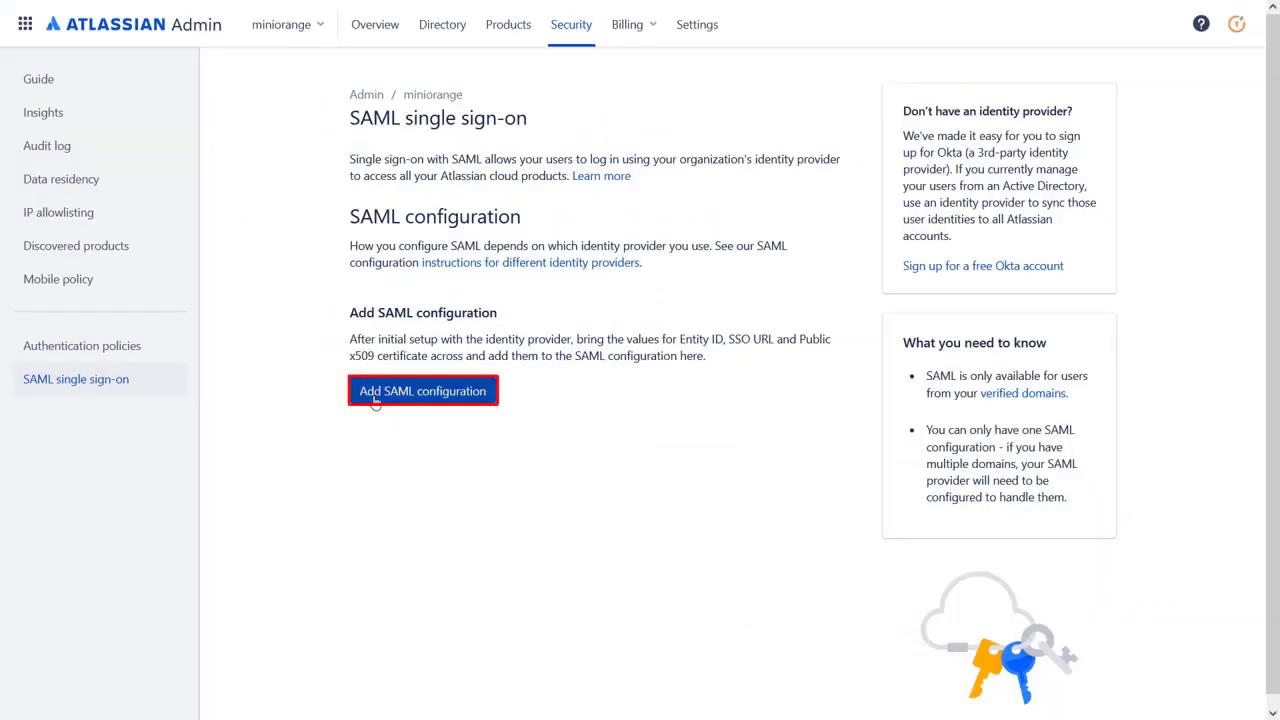
click(375, 395)
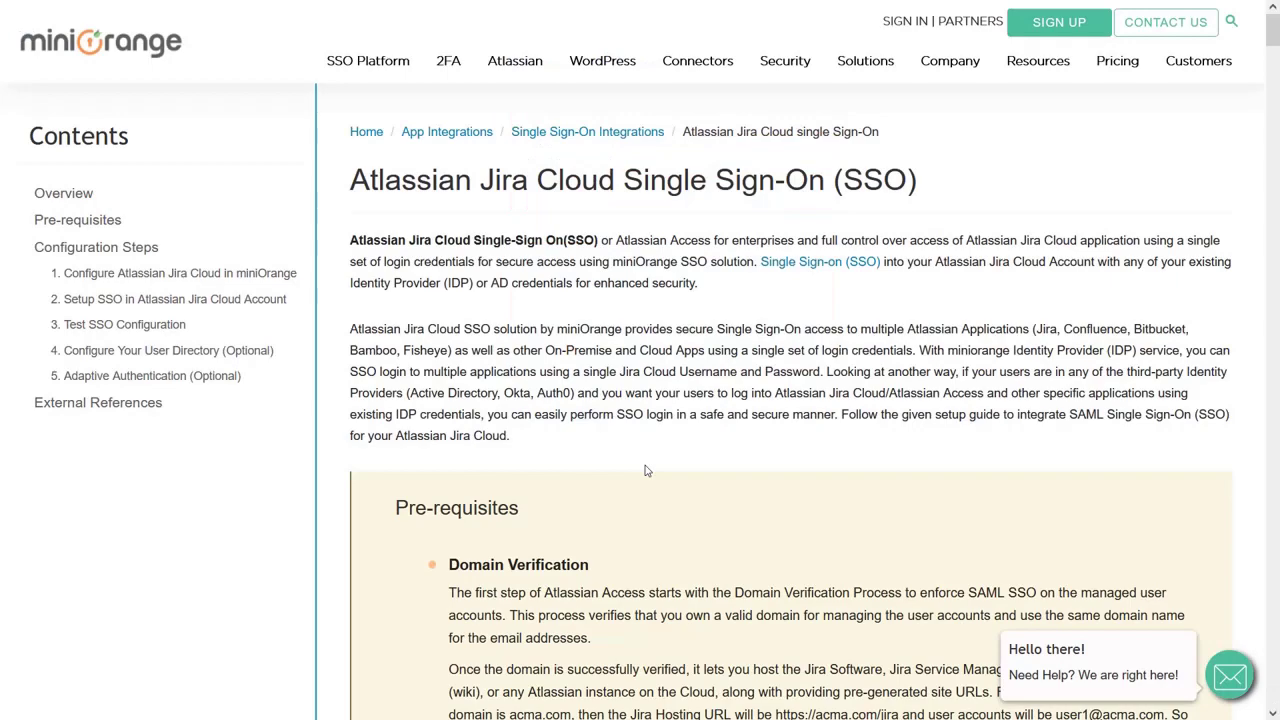
Follow the Admin Console link in step 1 of miniOrange's Jira Cloud SSO guide
scroll(645, 470, down, 10)
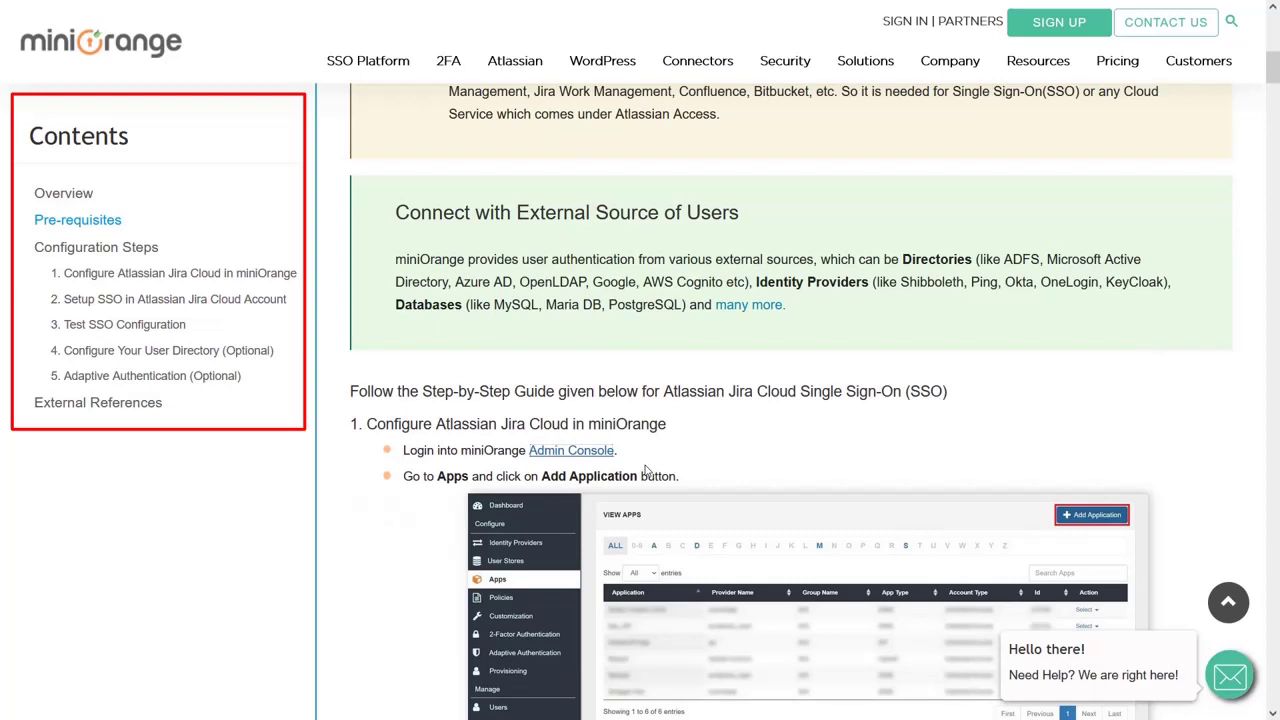
click(559, 452)
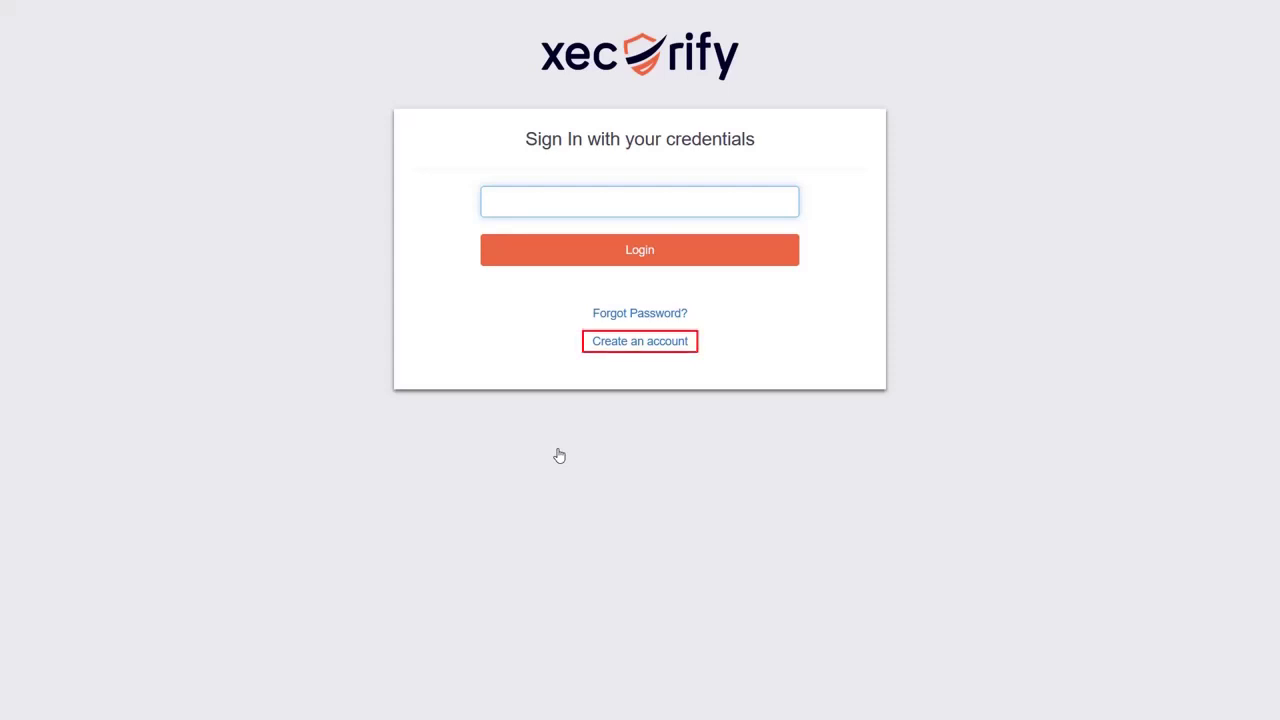
Sign in to the Xecurify admin console with the admin account e-mail and password
key(ctrl+v)
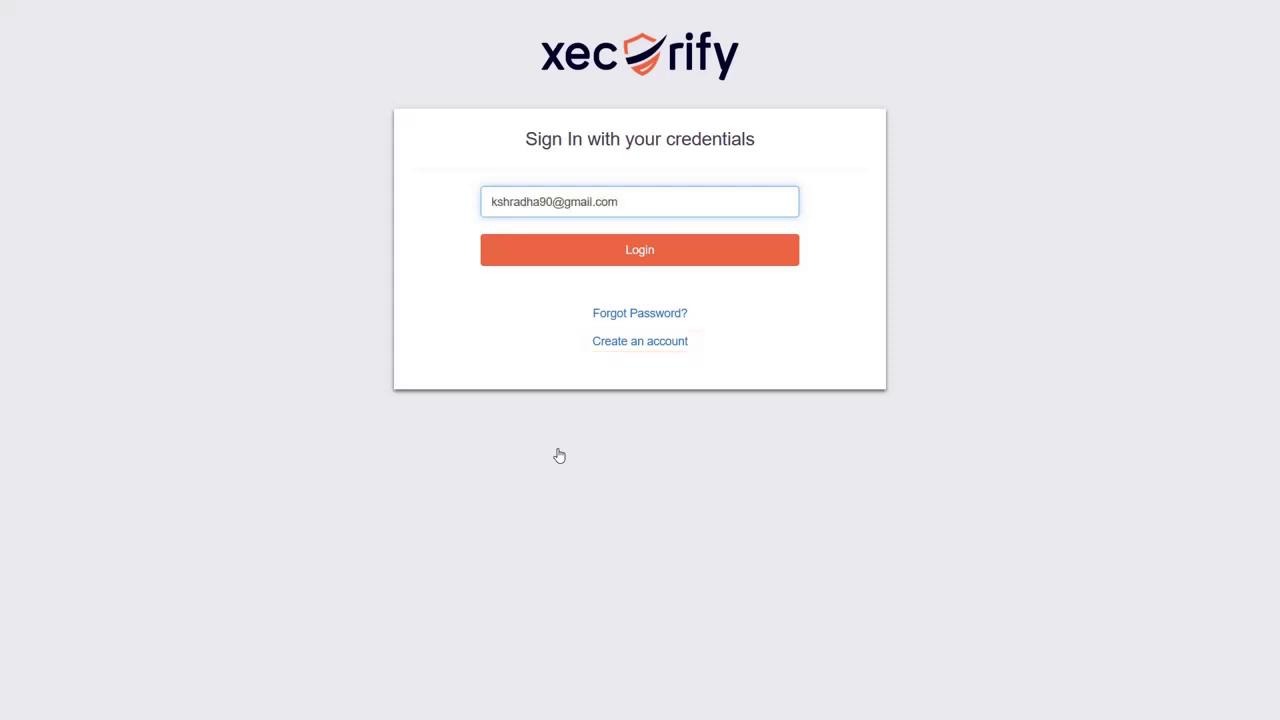
click(640, 252)
click(627, 293)
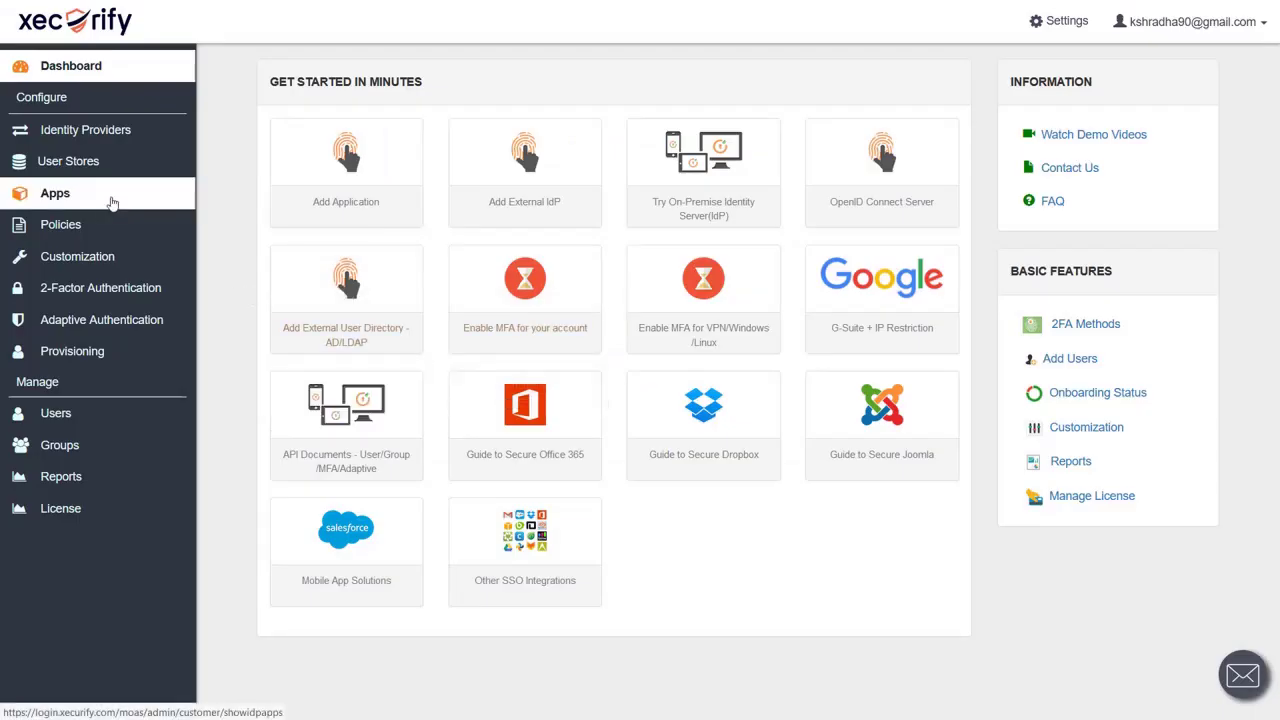
From Apps, begin adding a new SAML/WS-FED application
click(113, 202)
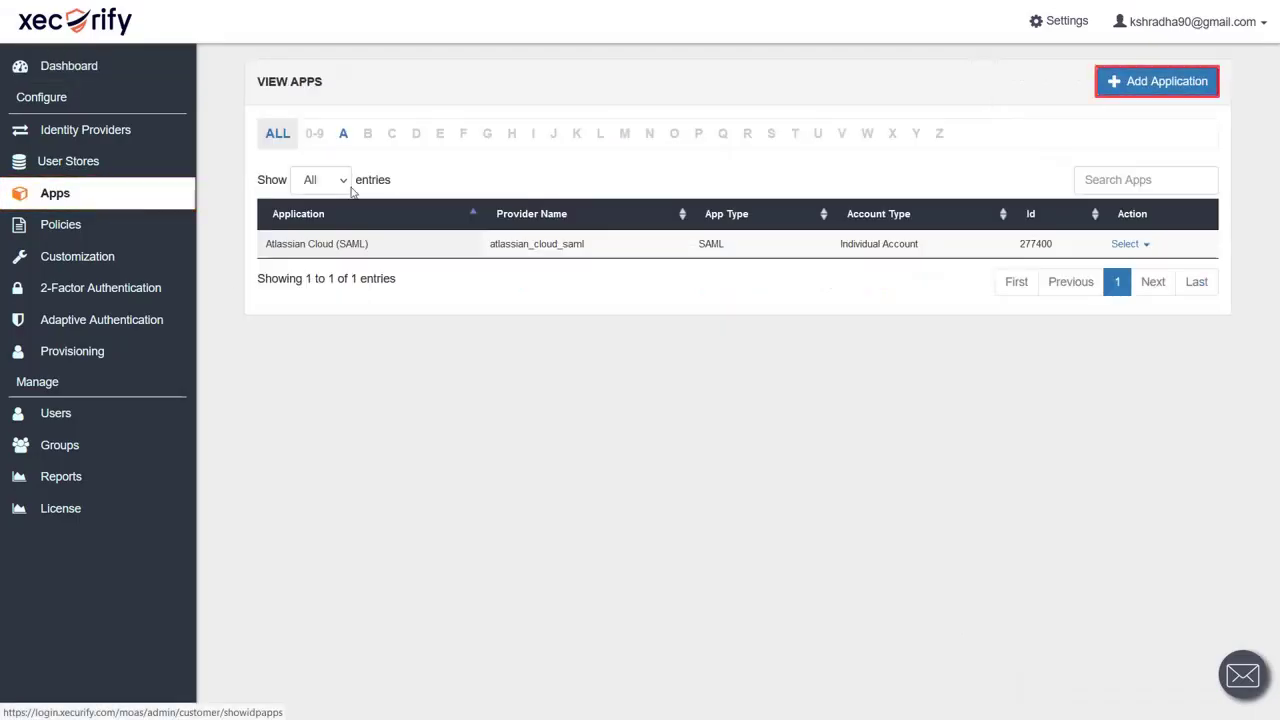
click(1158, 82)
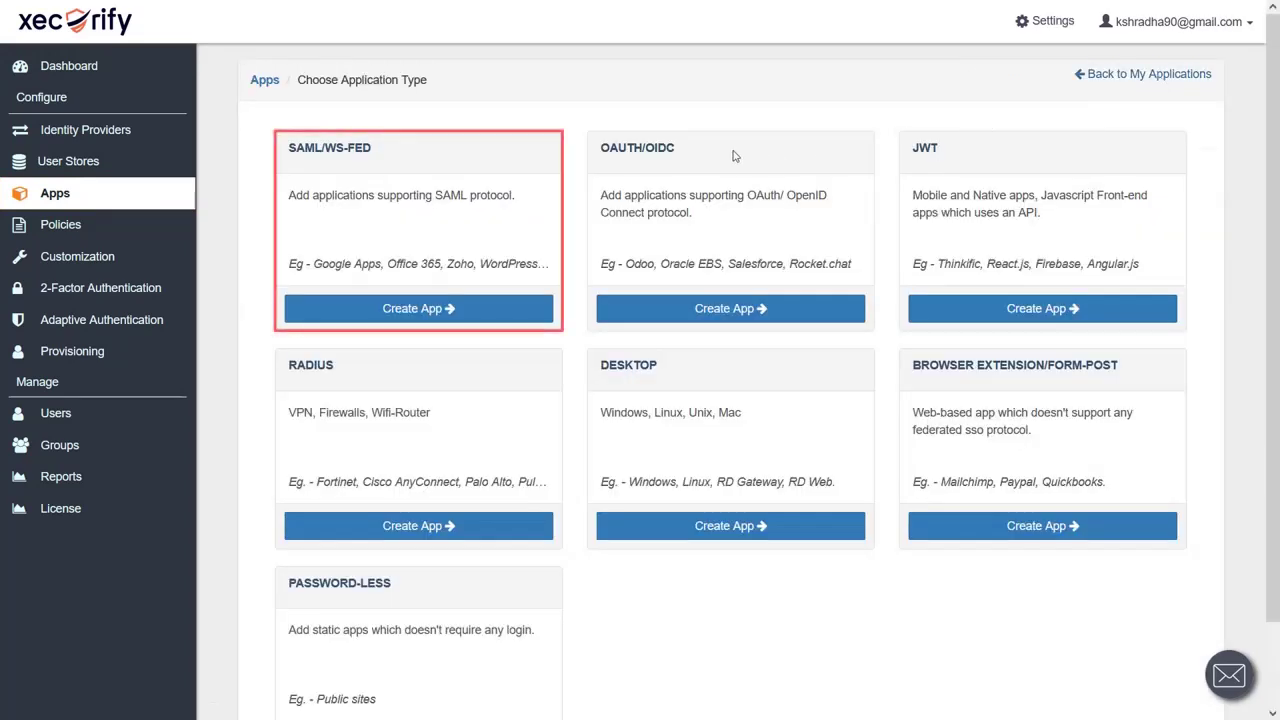
click(438, 309)
Create 'Atlassian Cloud SSO' from the Atlassian Cloud (SAML) template with Atlassian's entity ID, ACS URL and signed assertion
click(500, 530)
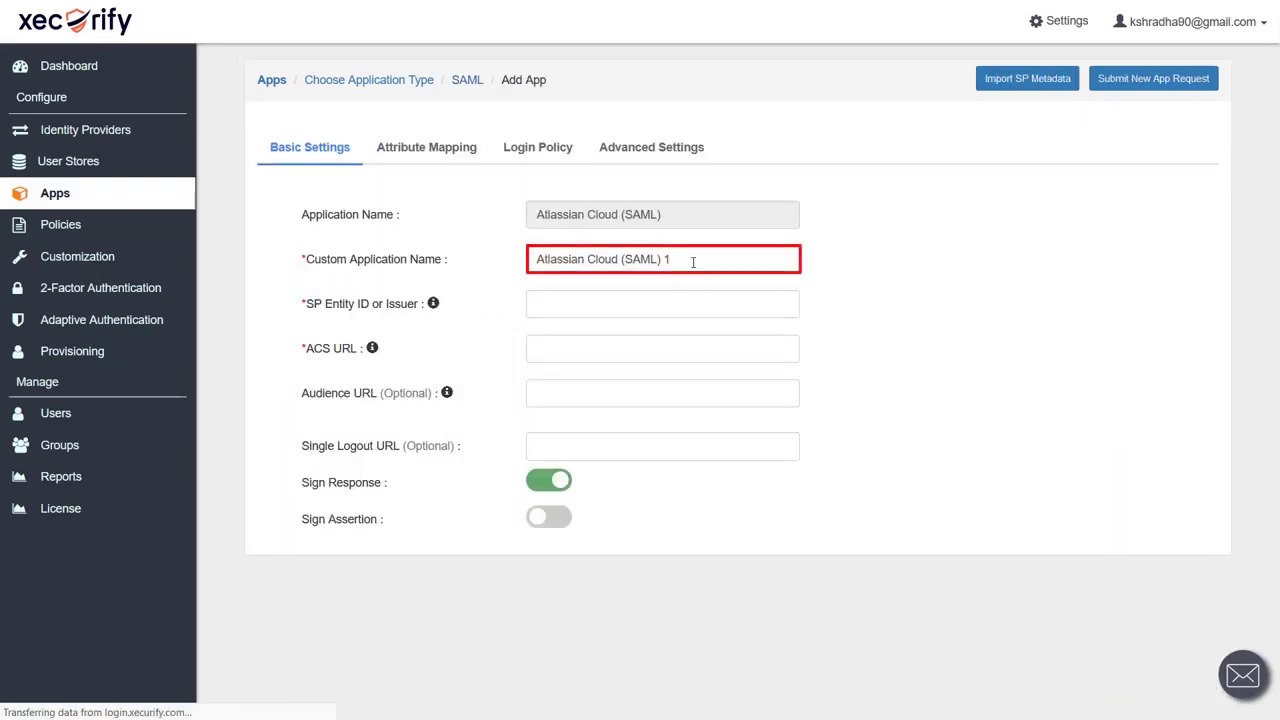
key(BackSpace)
key(BackSpace)
key(BackSpace)
key(BackSpace)
key(BackSpace)
key(BackSpace)
key(BackSpace)
key(BackSpace)
text(SSO)
click(586, 301)
text(https://auth.atlassian.com/saml/)
key(Tab)
key(ctrl+v)
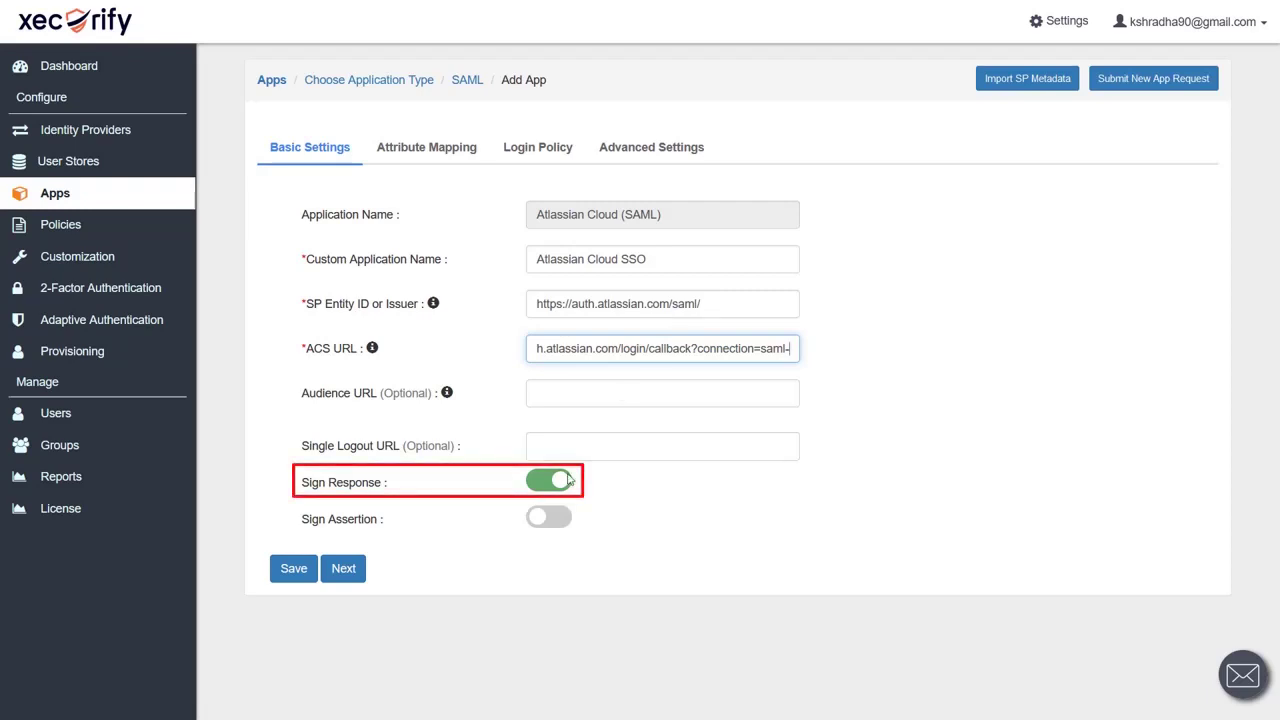
click(538, 524)
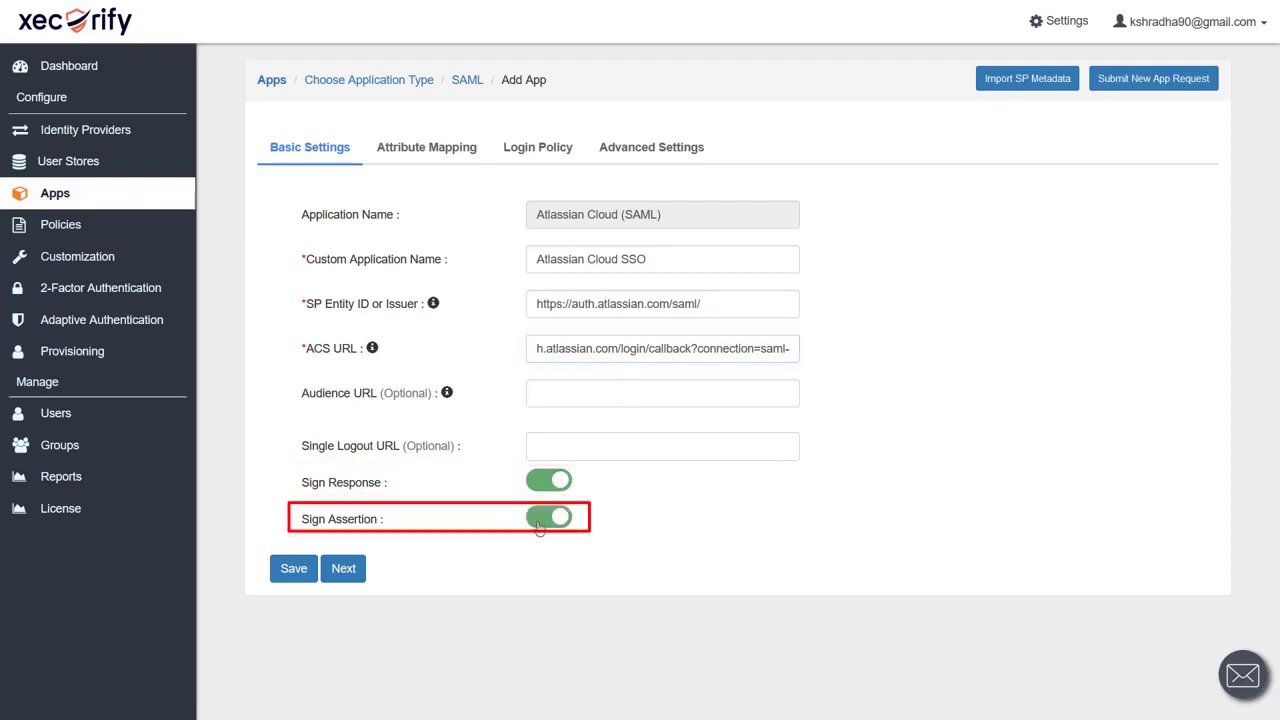
click(279, 572)
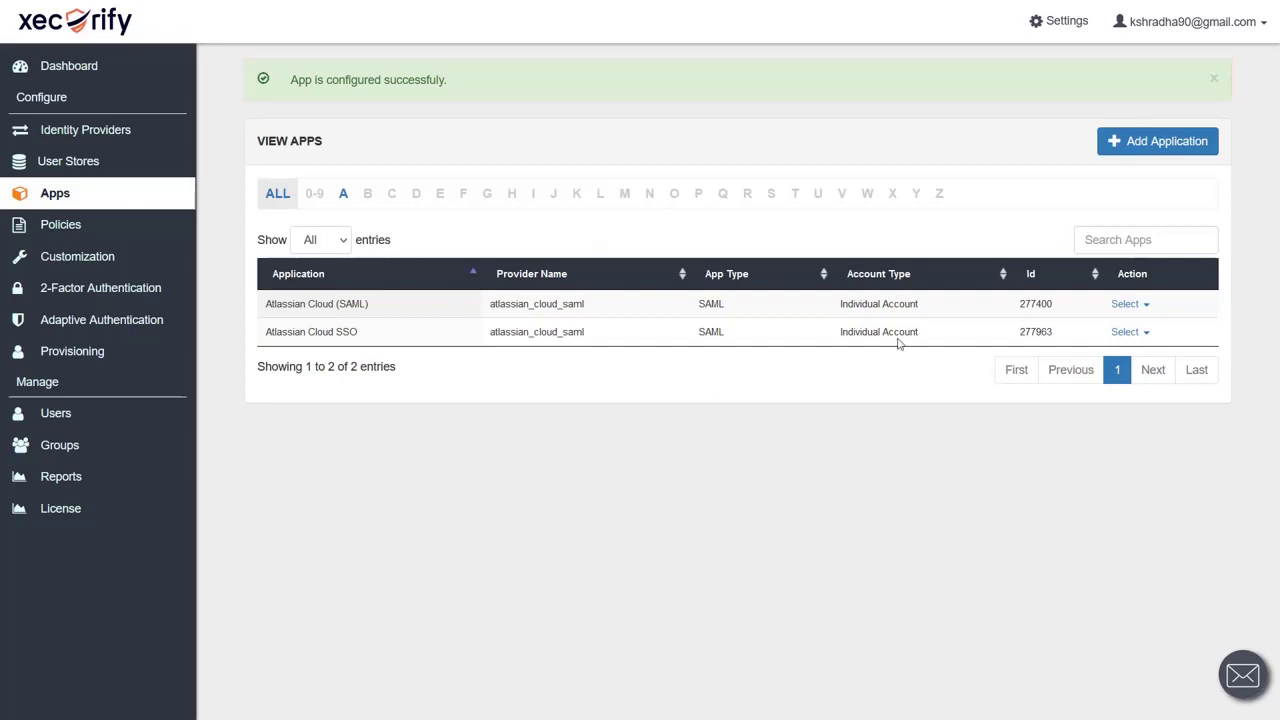
Show the IdP metadata details for the Atlassian Cloud SSO app
click(1146, 333)
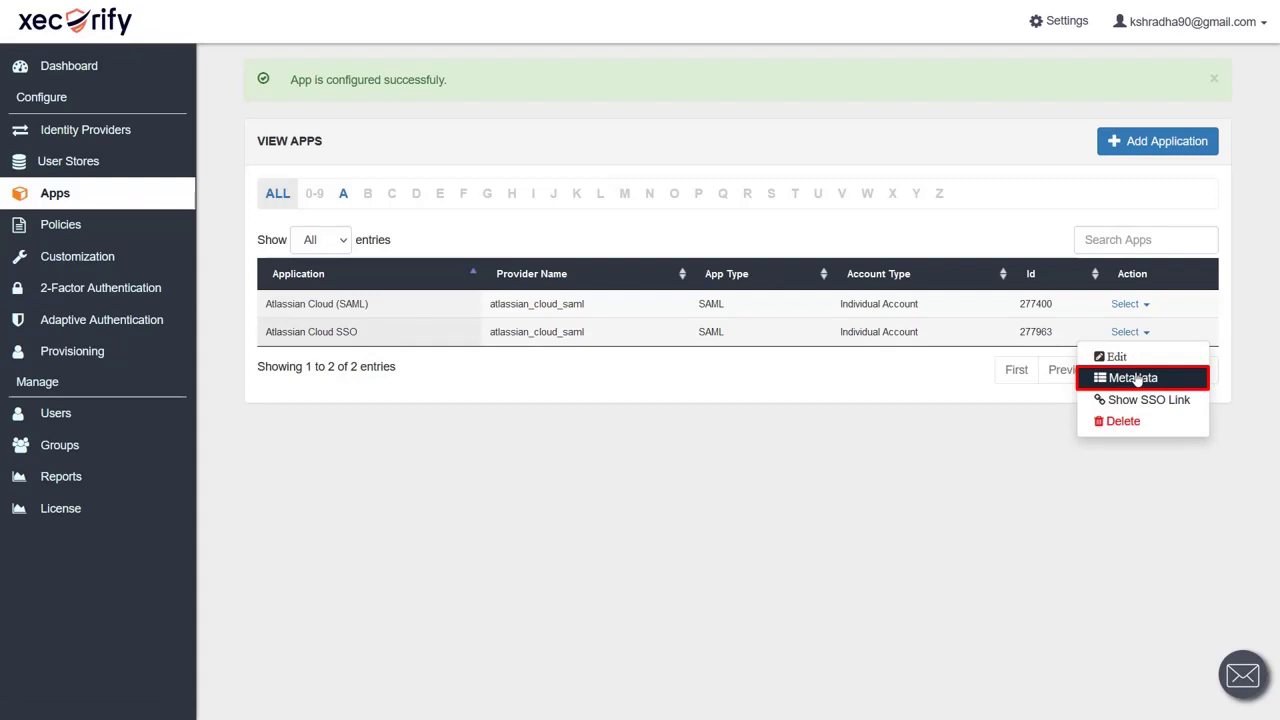
click(1137, 379)
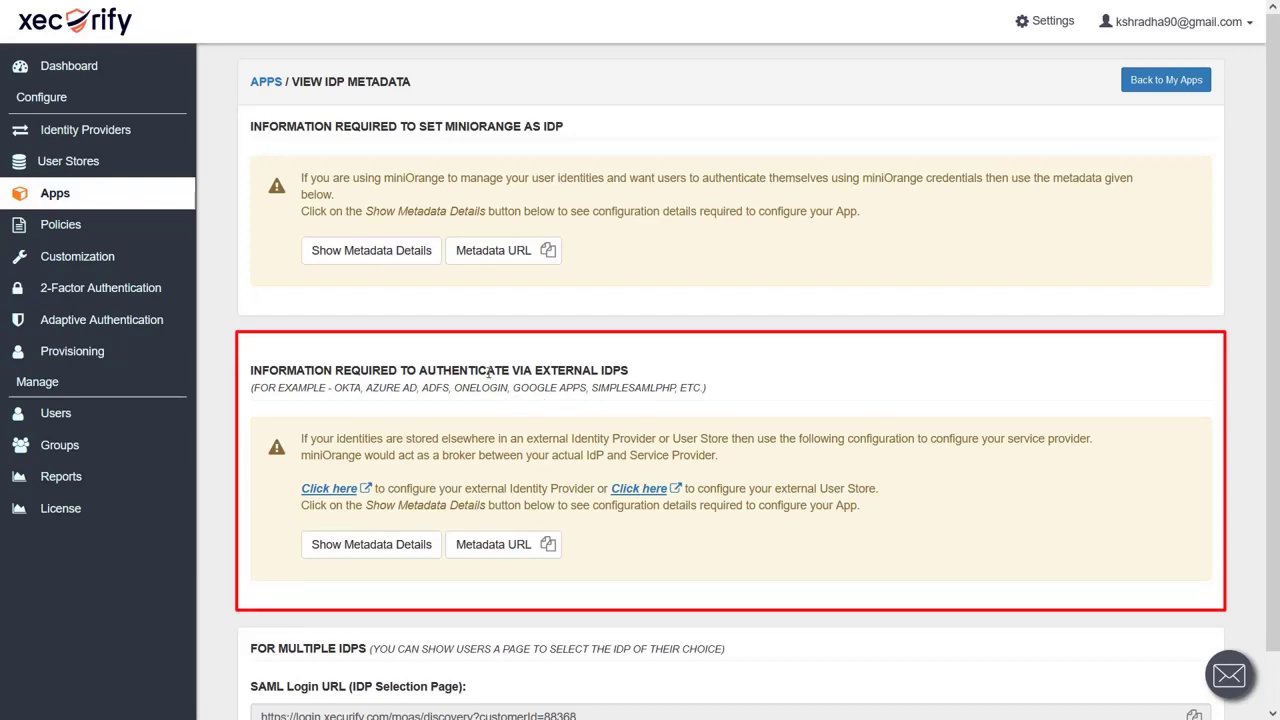
click(413, 548)
scroll(414, 551, down, 3)
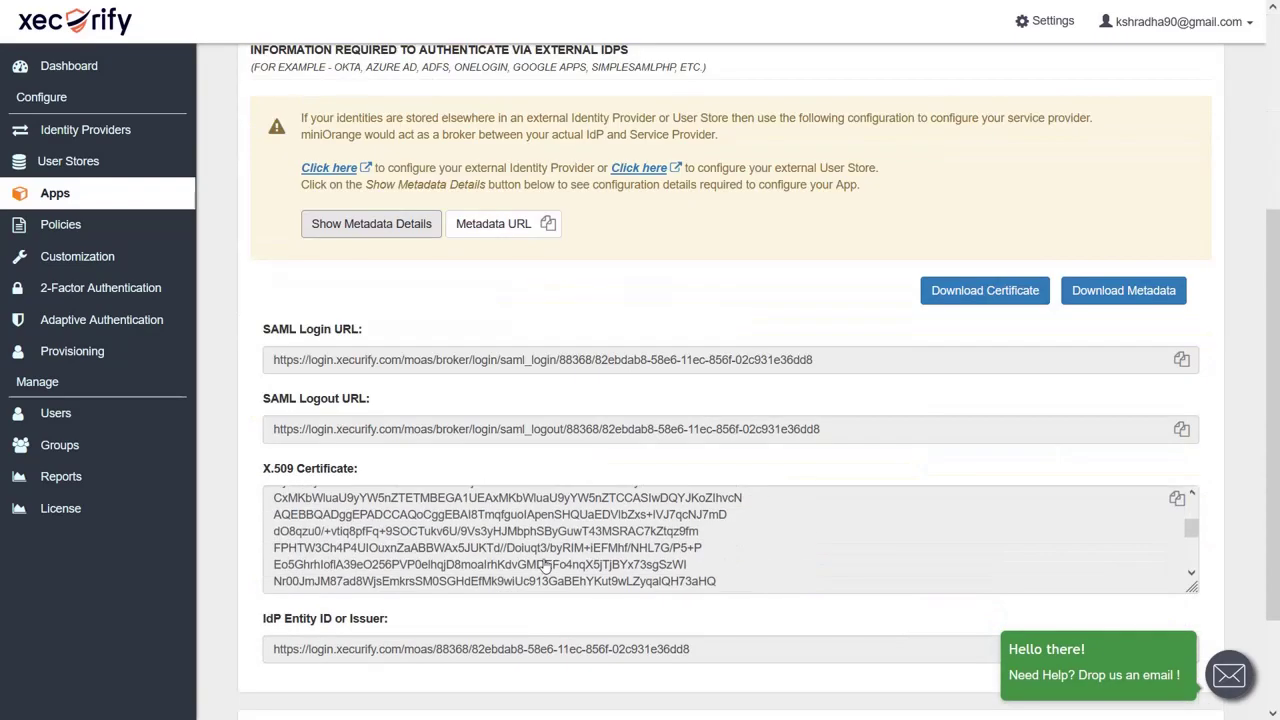
Paste Xecurify's IdP entity ID and SAML login URL into Atlassian's SAML configuration form
triple_click(340, 649)
key(ctrl+c)
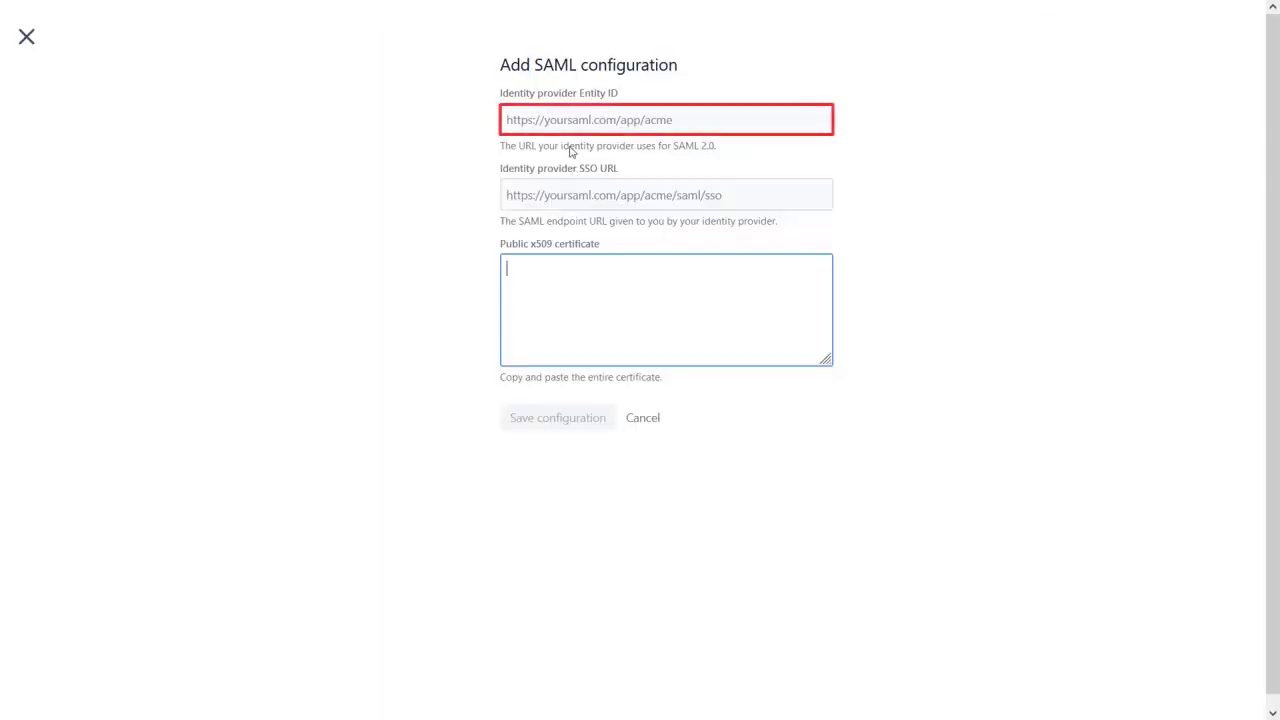
click(553, 122)
key(ctrl+v)
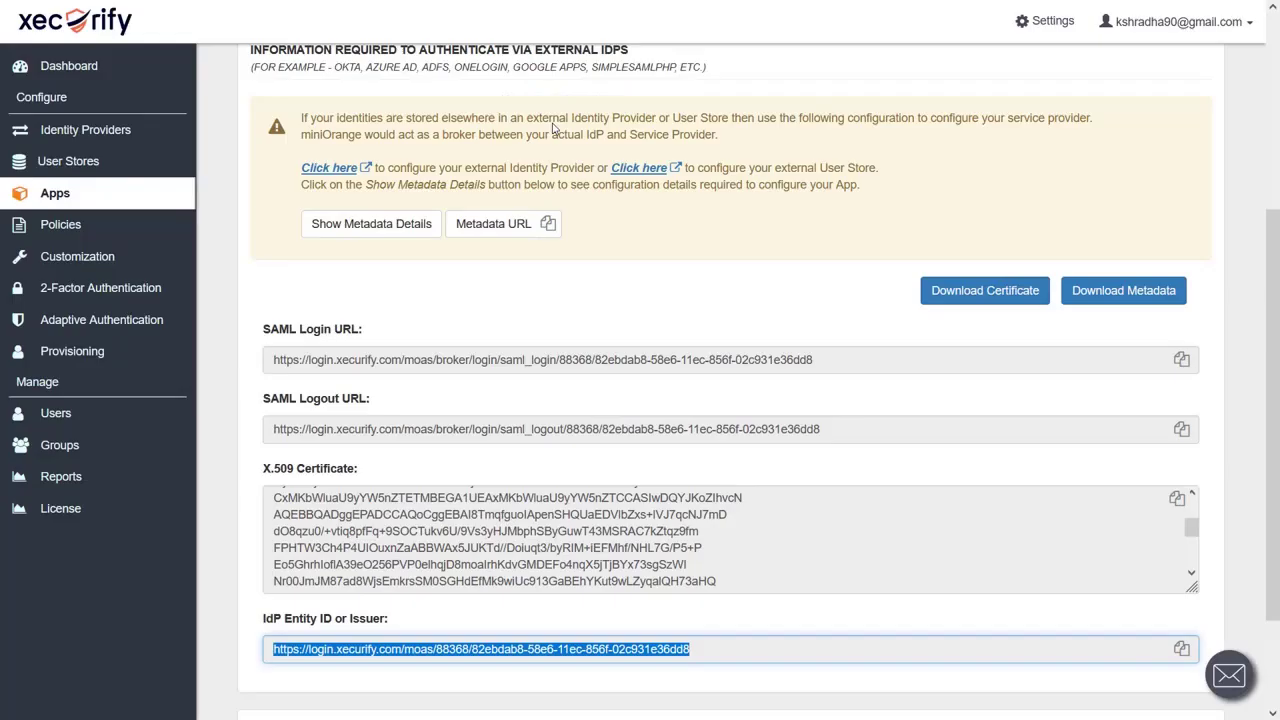
triple_click(345, 358)
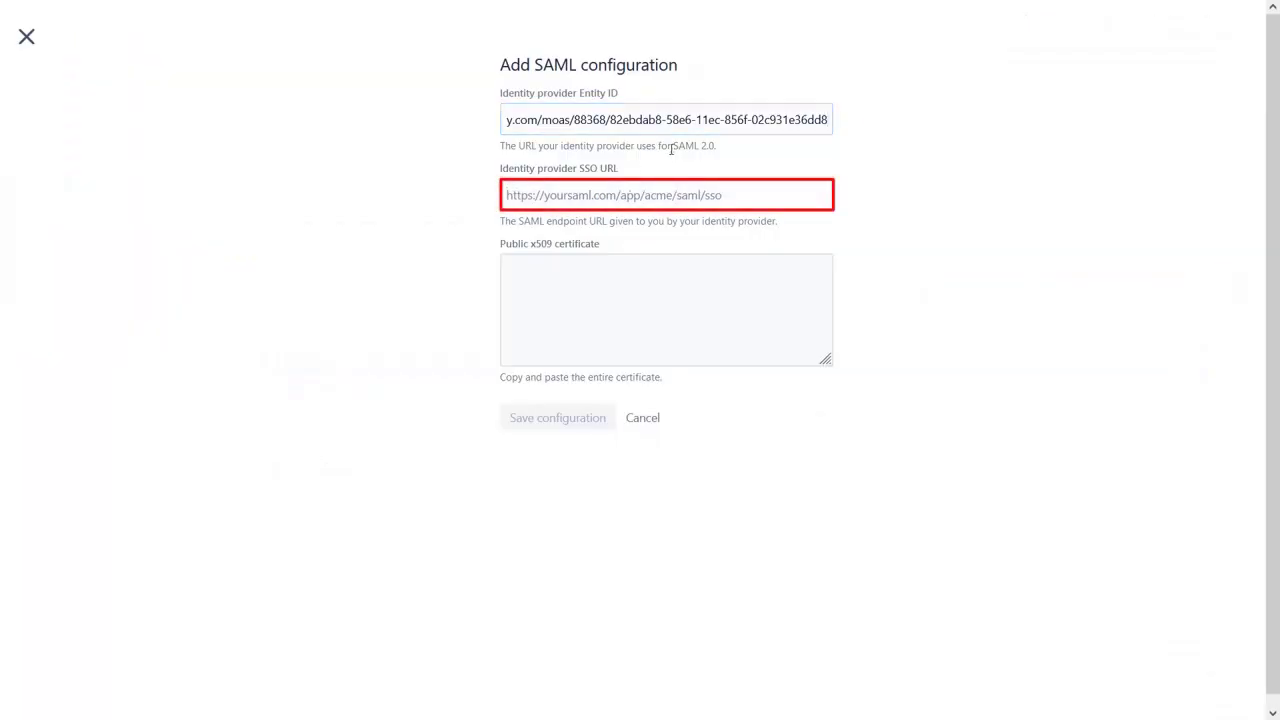
text(https://login.xecurify.com/moas/broker/login/saml_login/88368/82ebdab8-58e6-11ec-856f-02c931e36dd8)
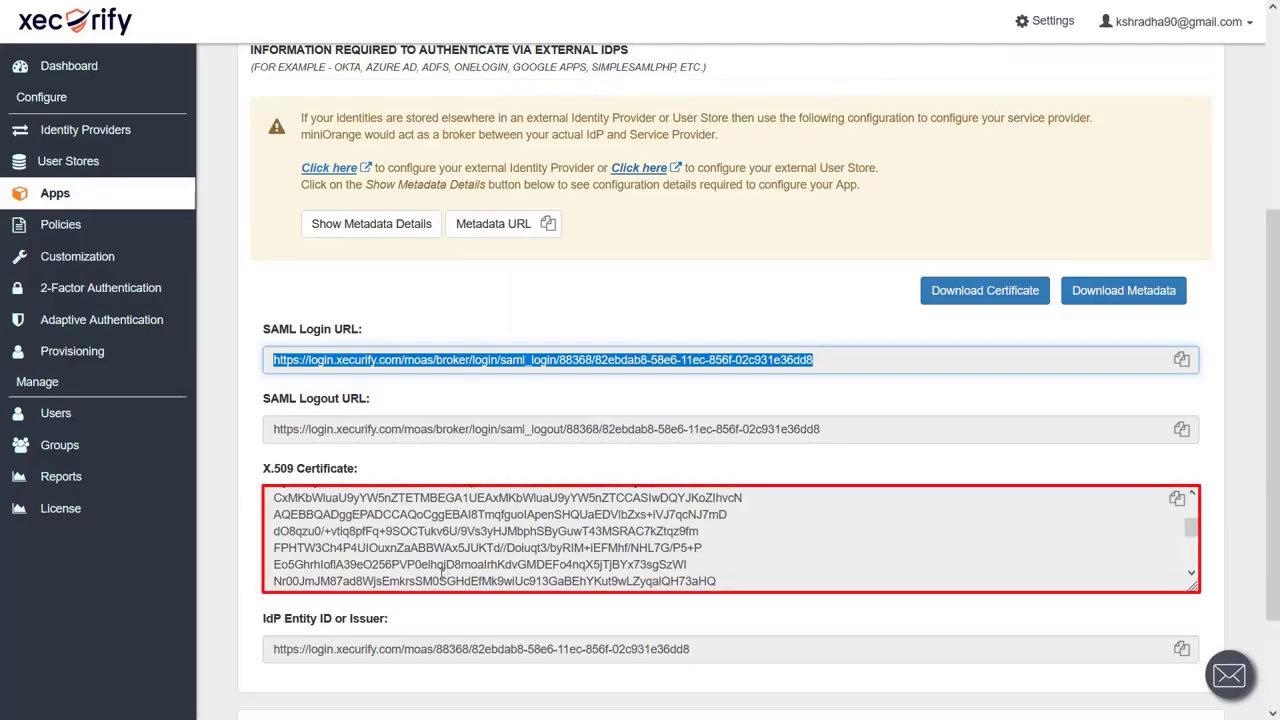
Add the X.509 certificate to Atlassian's form and save the SAML configuration
triple_click(567, 581)
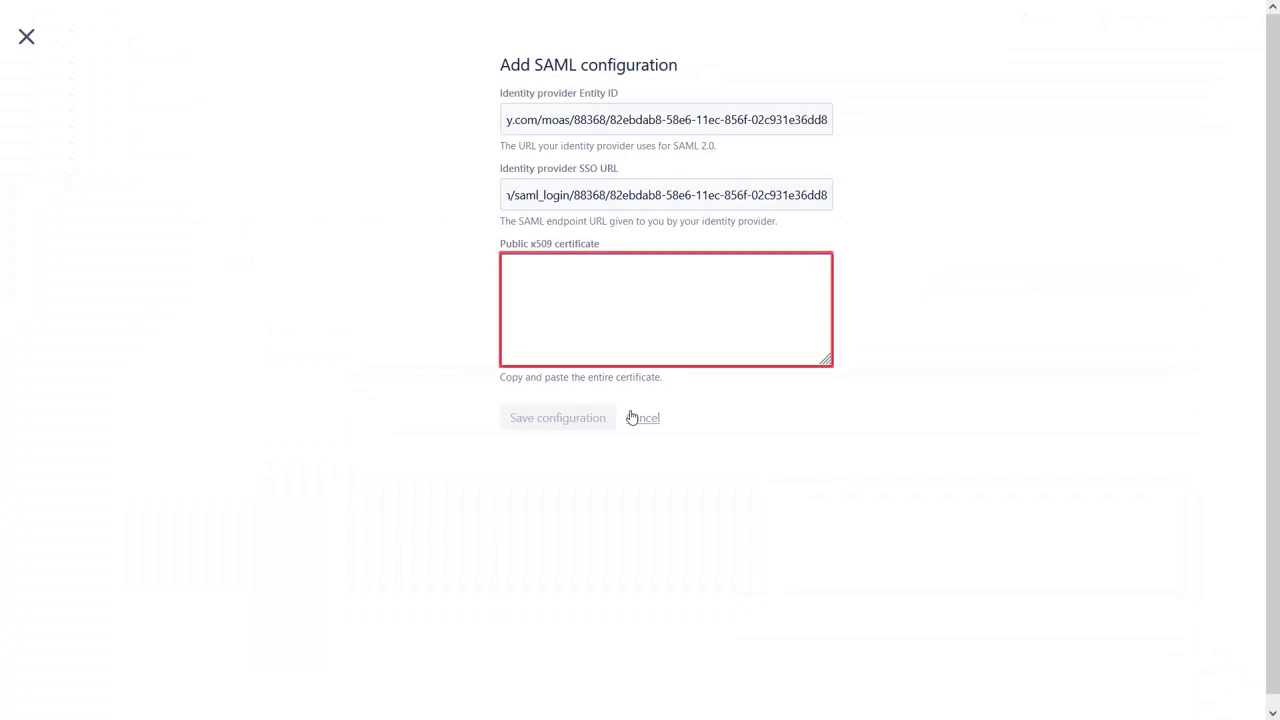
key(ctrl+v)
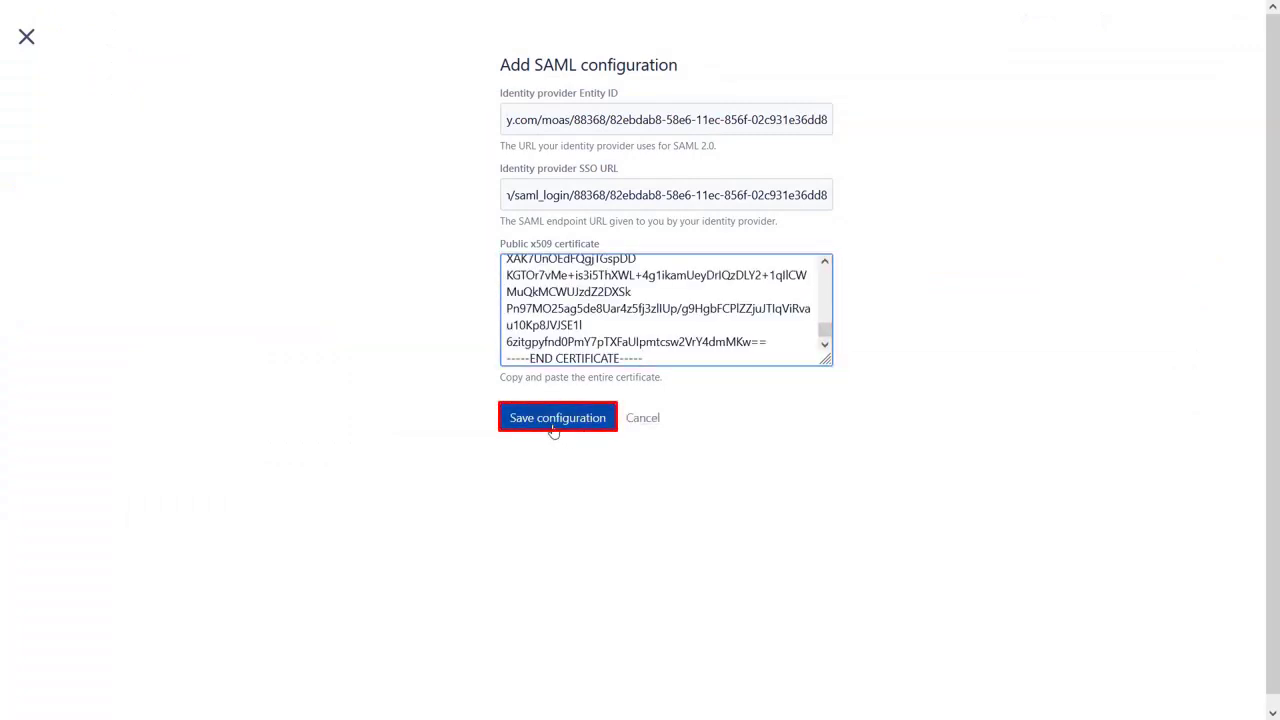
click(553, 420)
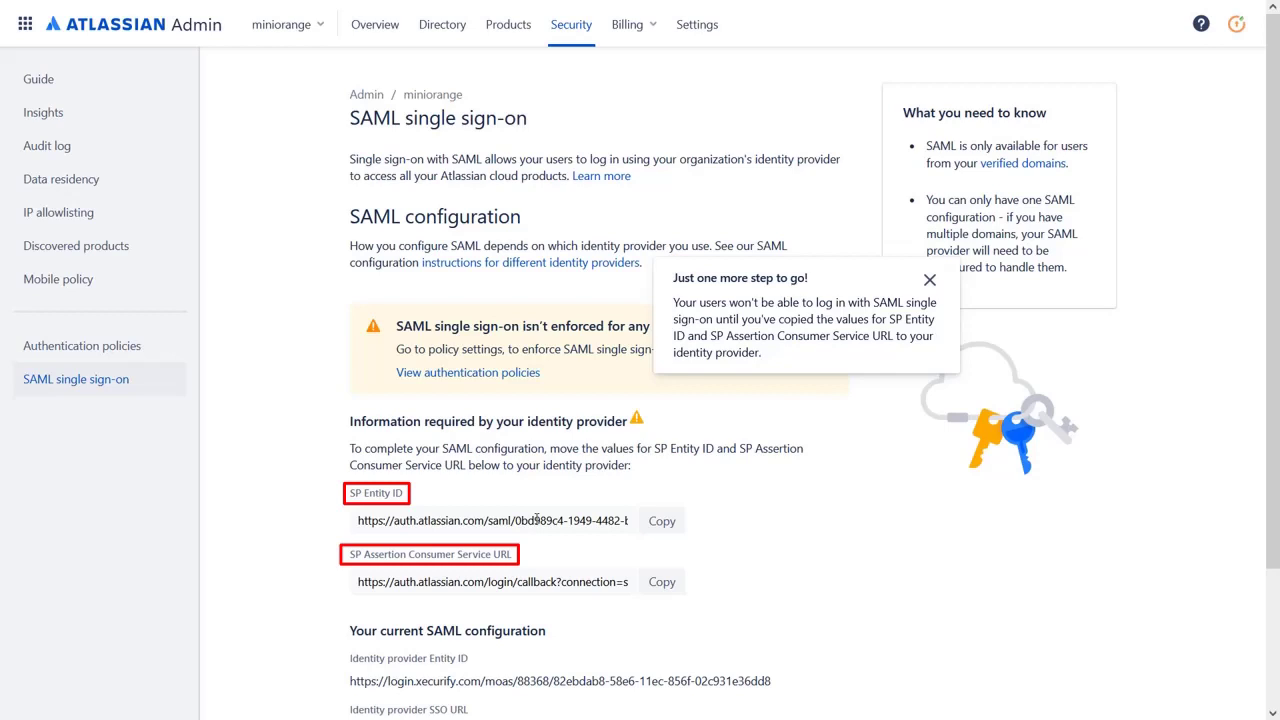
Copy the identifier portion of Atlassian's SP Entity ID for use in Xecurify
click(537, 519)
drag(516, 520, 689, 521)
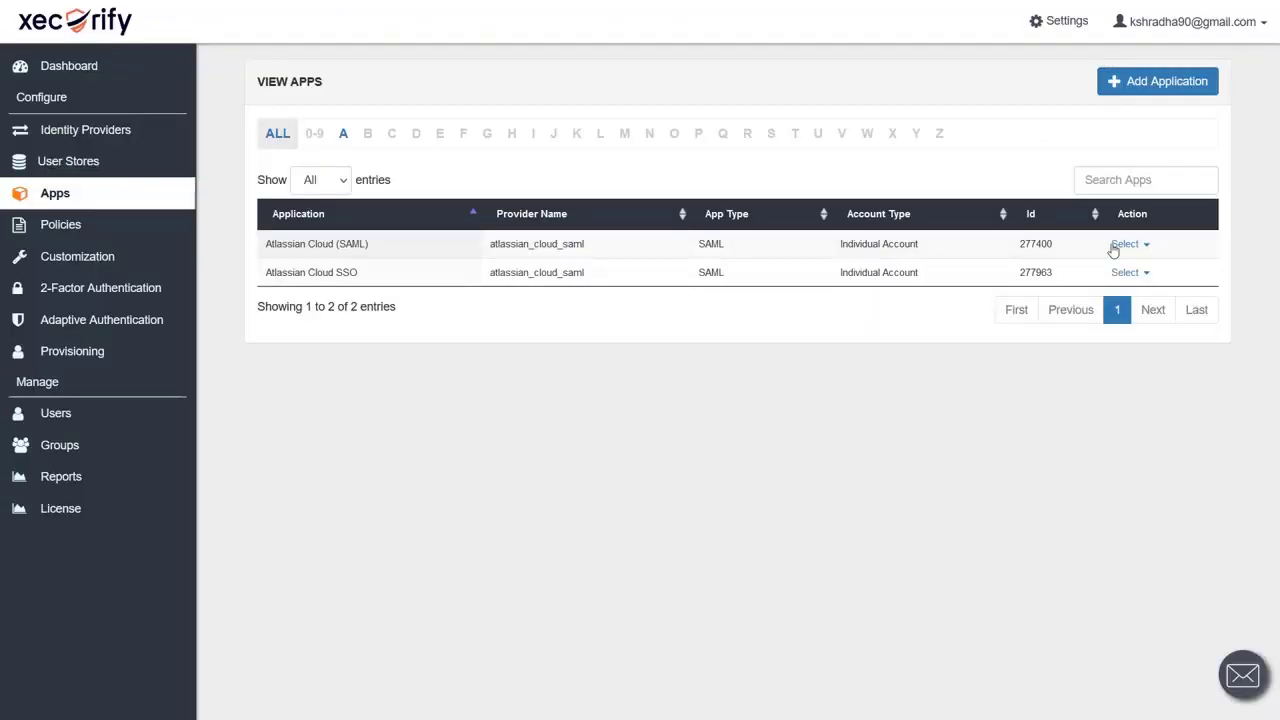
click(1112, 272)
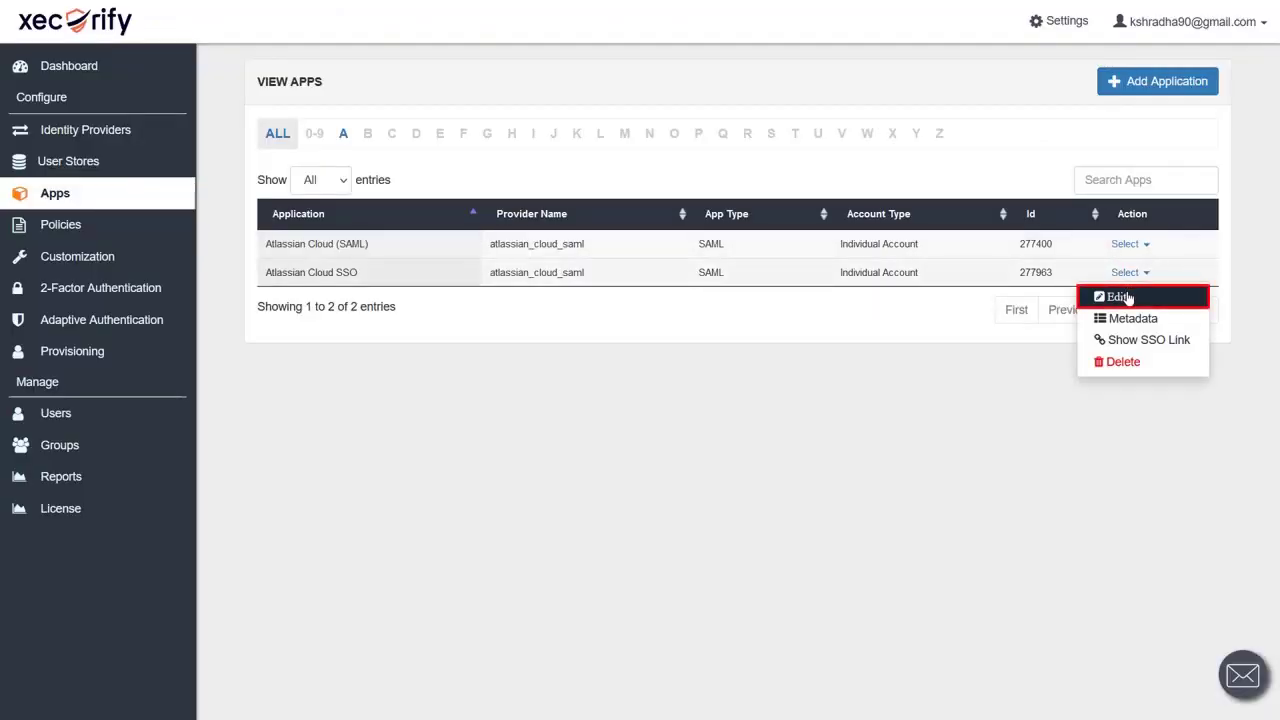
Append Atlassian's identifier to the app's SP Entity ID, Audience URI and ACS URL, then save
click(1120, 292)
click(720, 209)
key(ctrl+v)
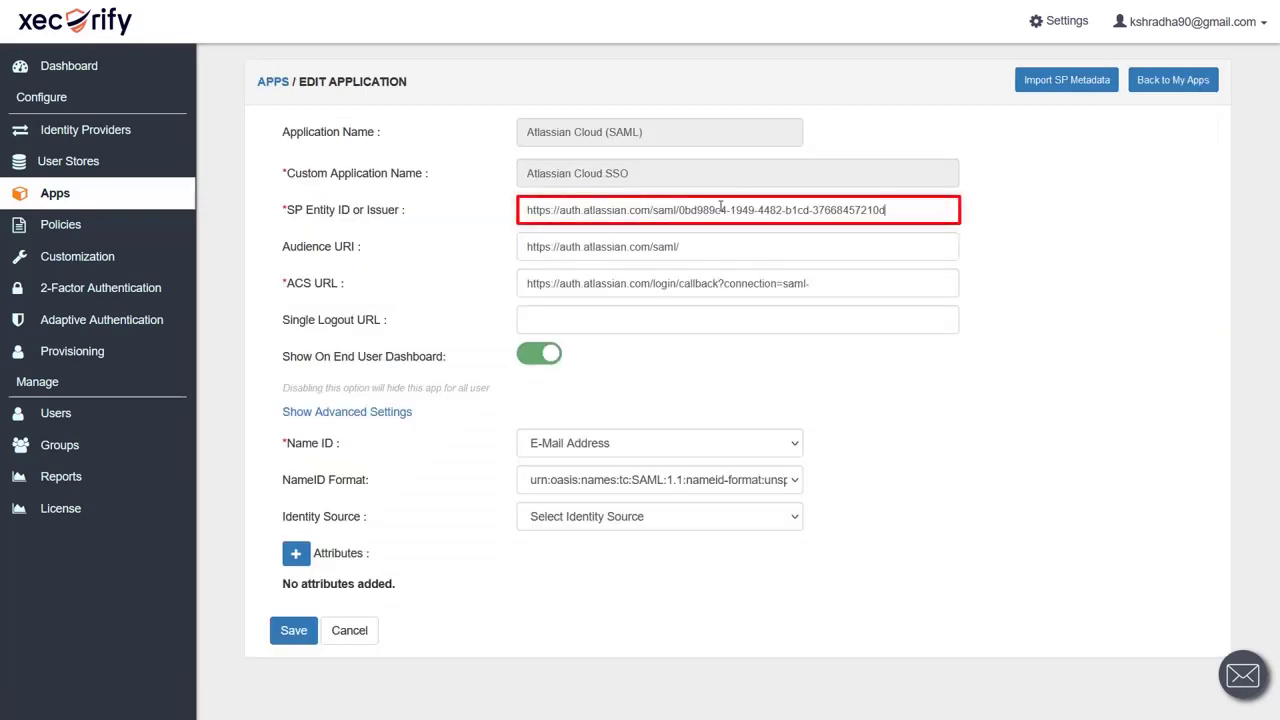
click(699, 237)
key(ctrl+v)
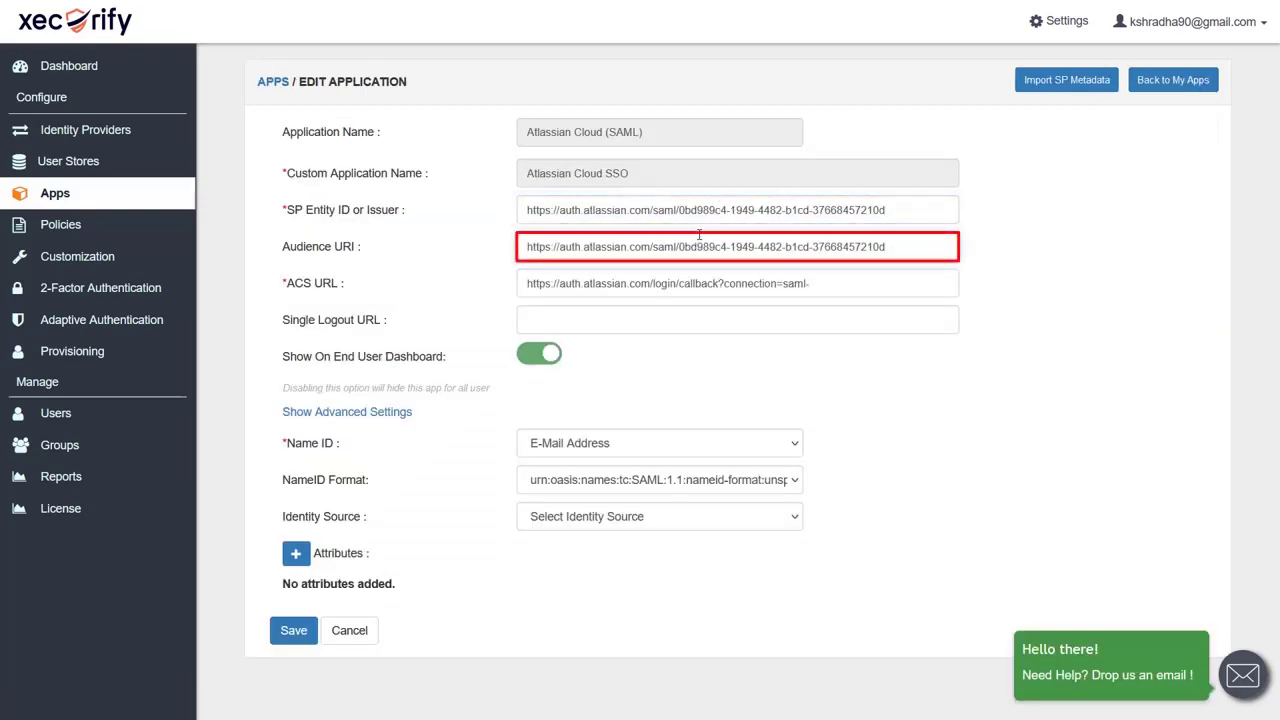
click(851, 281)
key(ctrl+v)
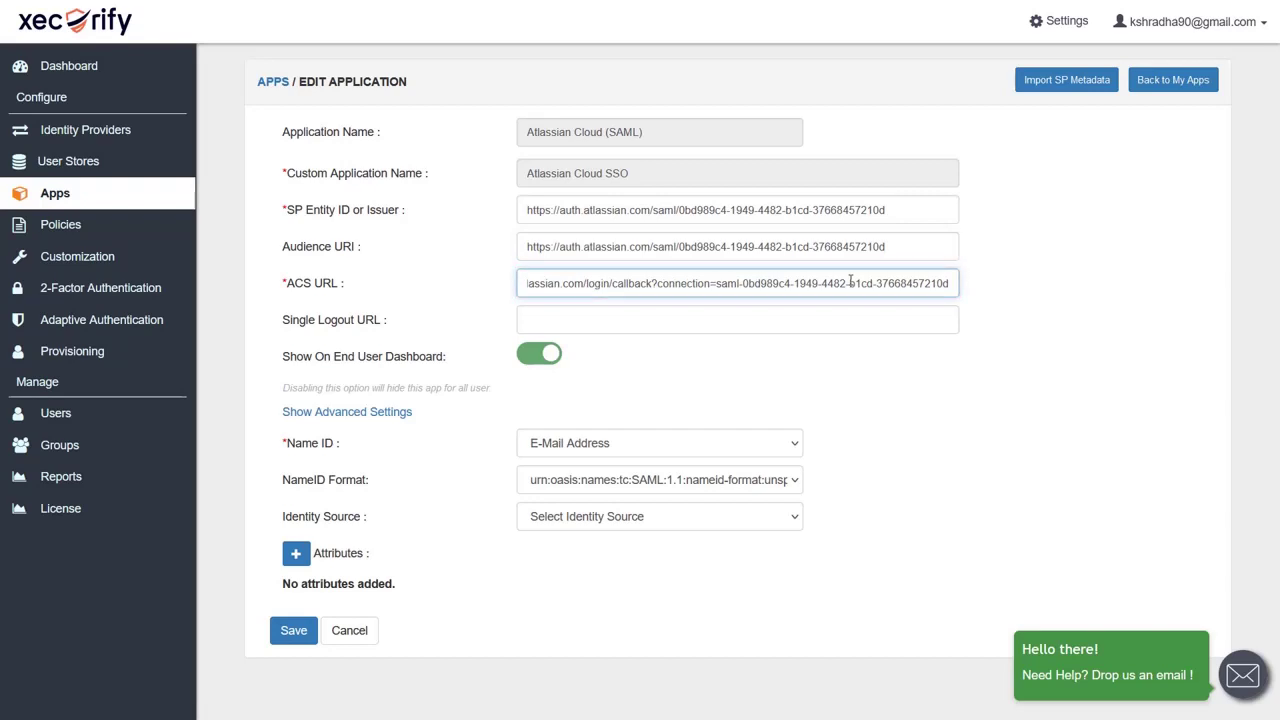
click(289, 636)
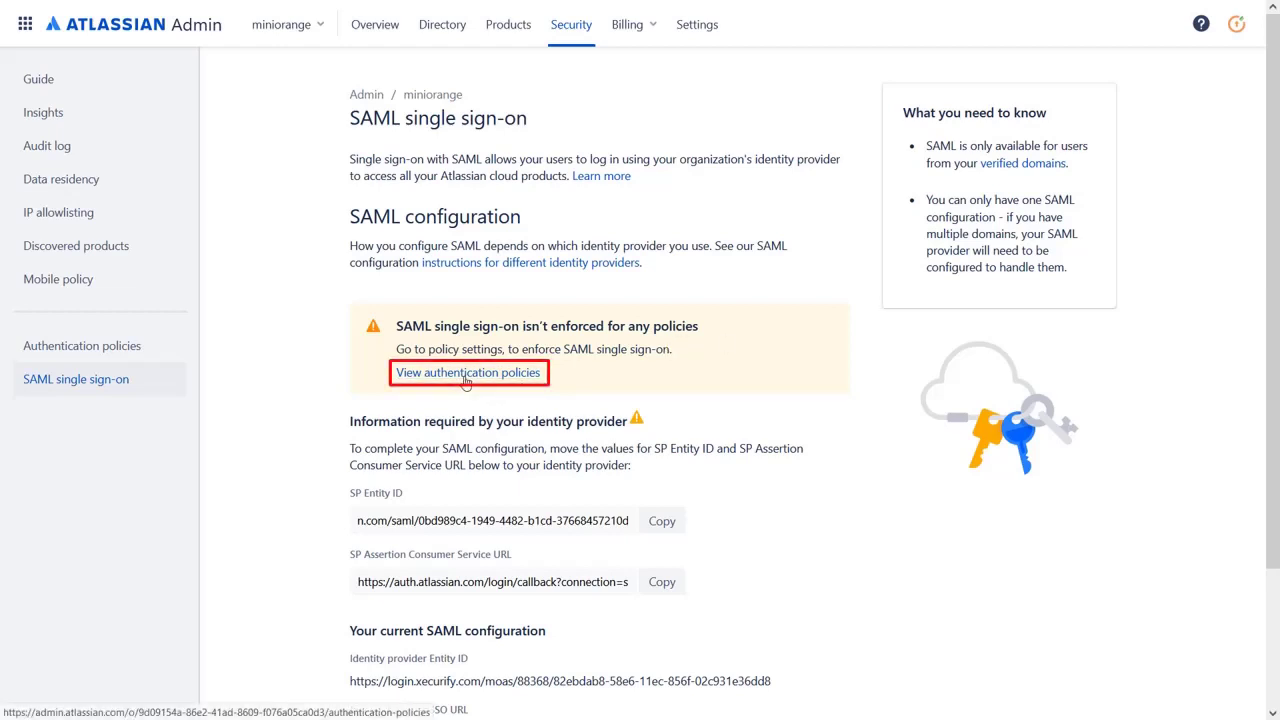
Create an authentication policy named 'SSO Login' that enforces single sign-on
click(465, 375)
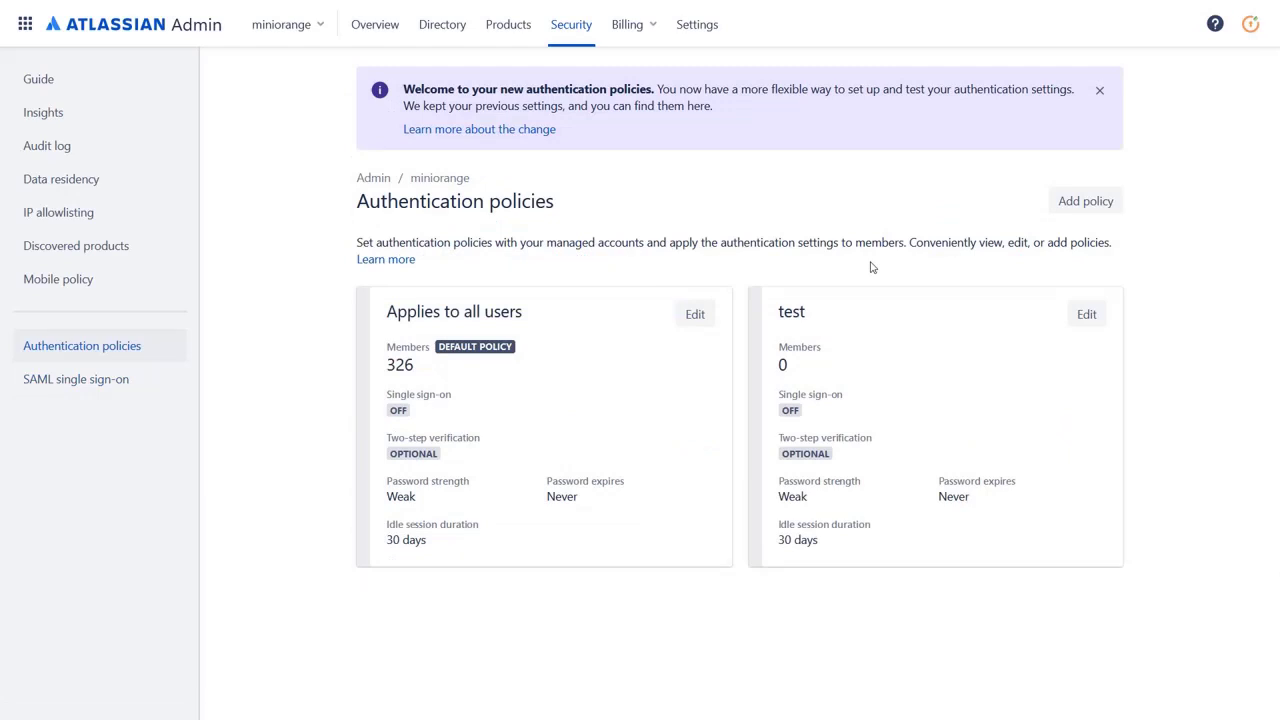
click(1097, 203)
text(SSO Login)
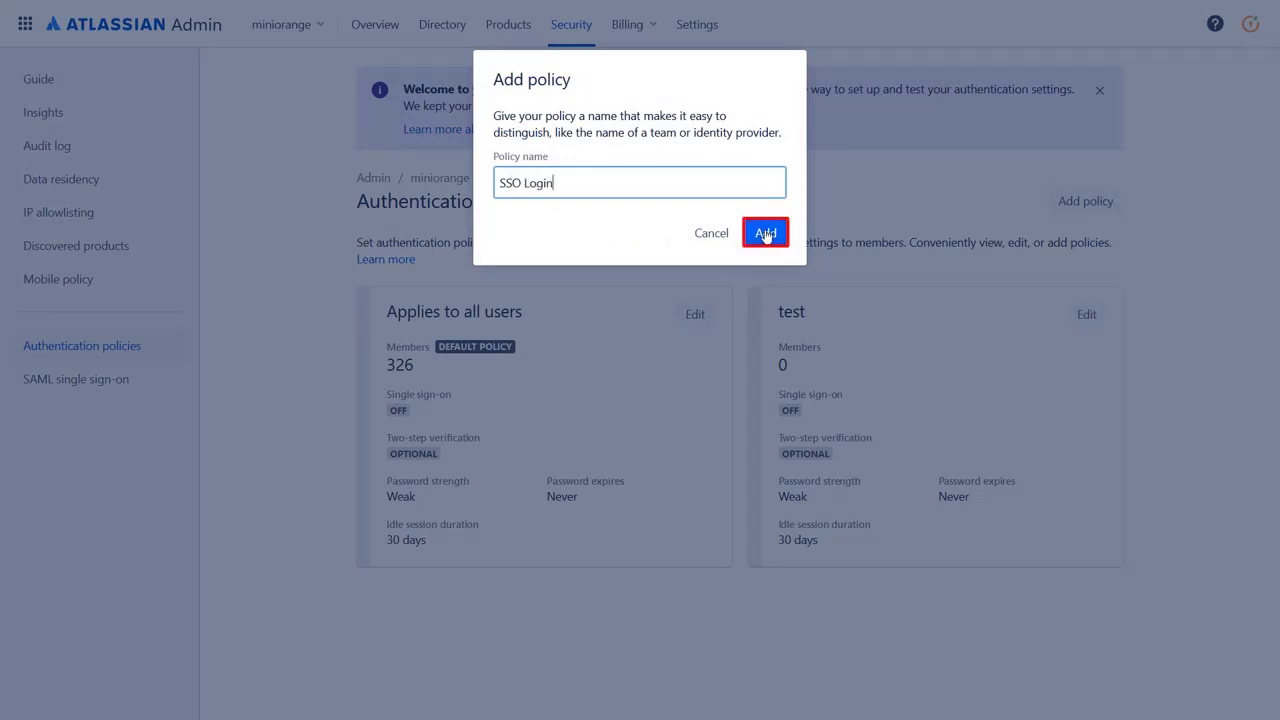
click(765, 234)
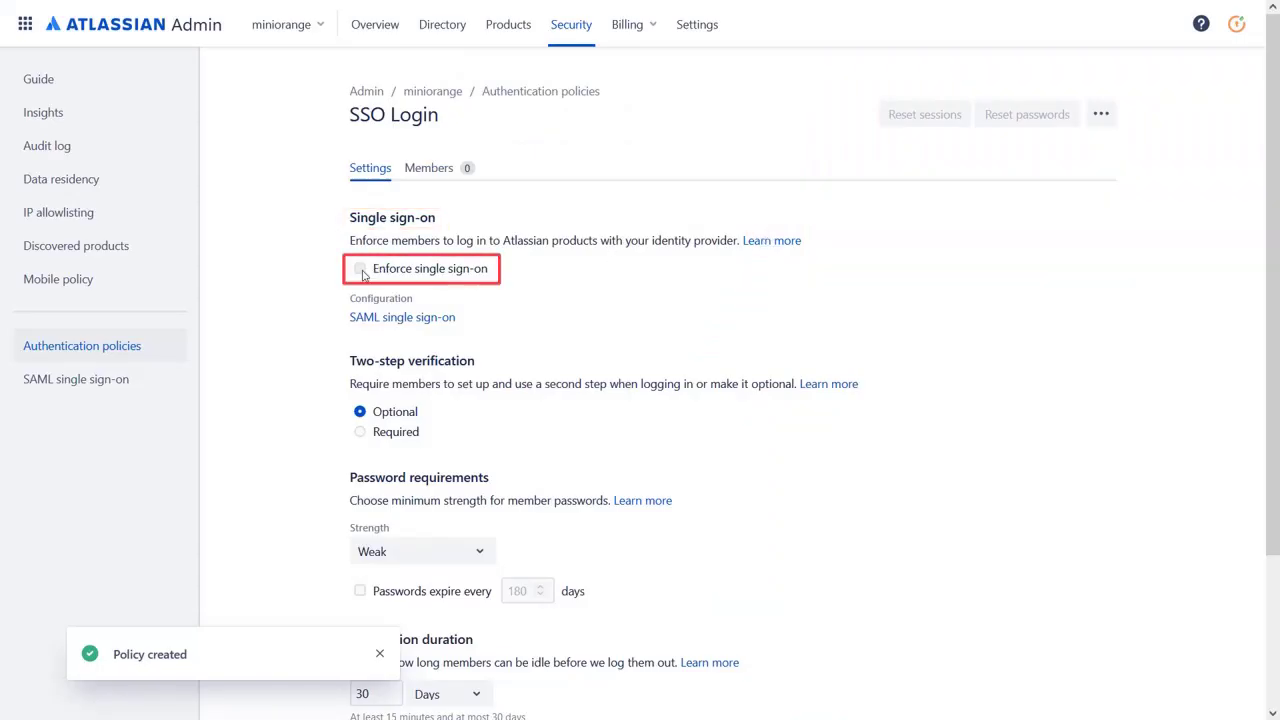
click(359, 268)
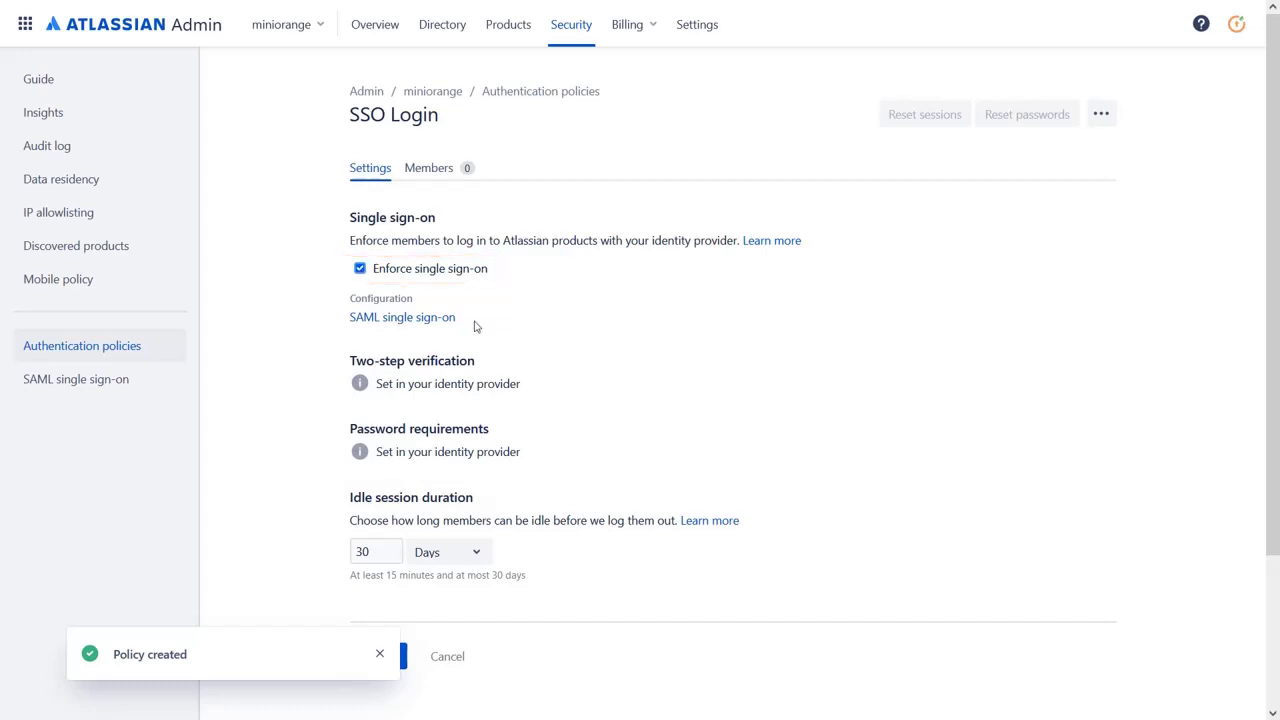
scroll(500, 331, down, 1)
scroll(376, 563, up, 1)
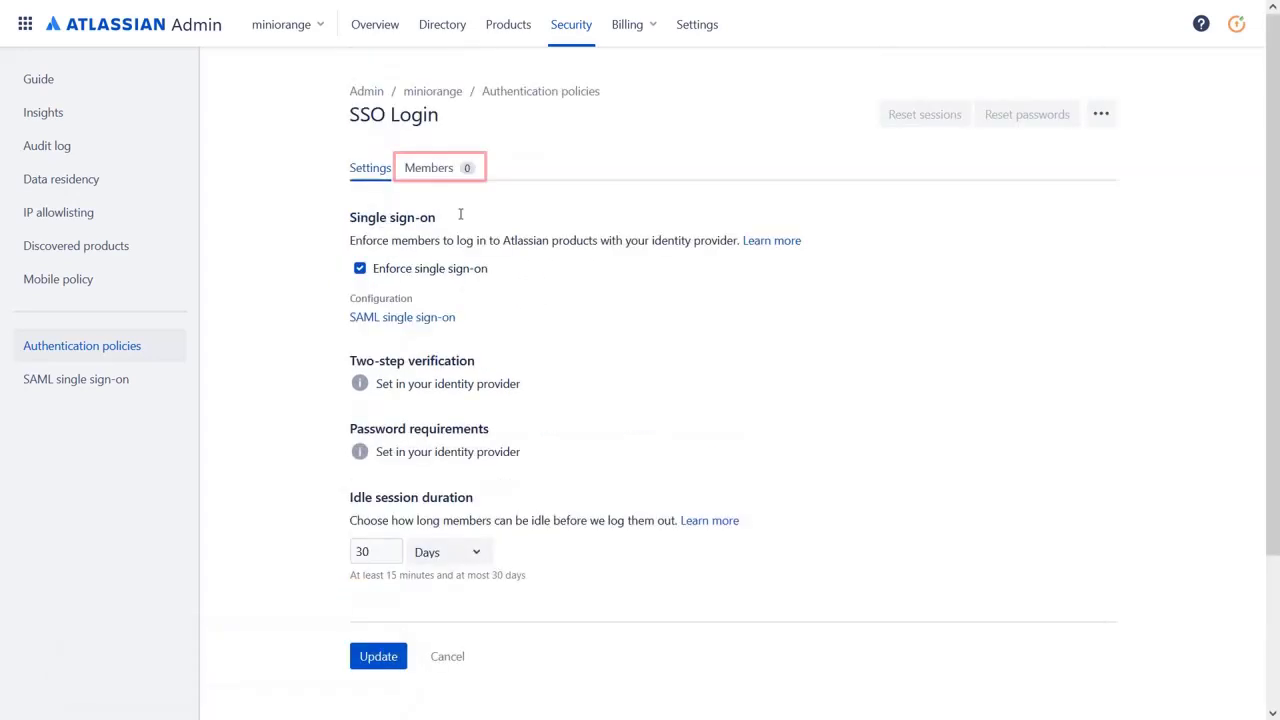
Add the test user as a member of the SSO Login policy
click(438, 168)
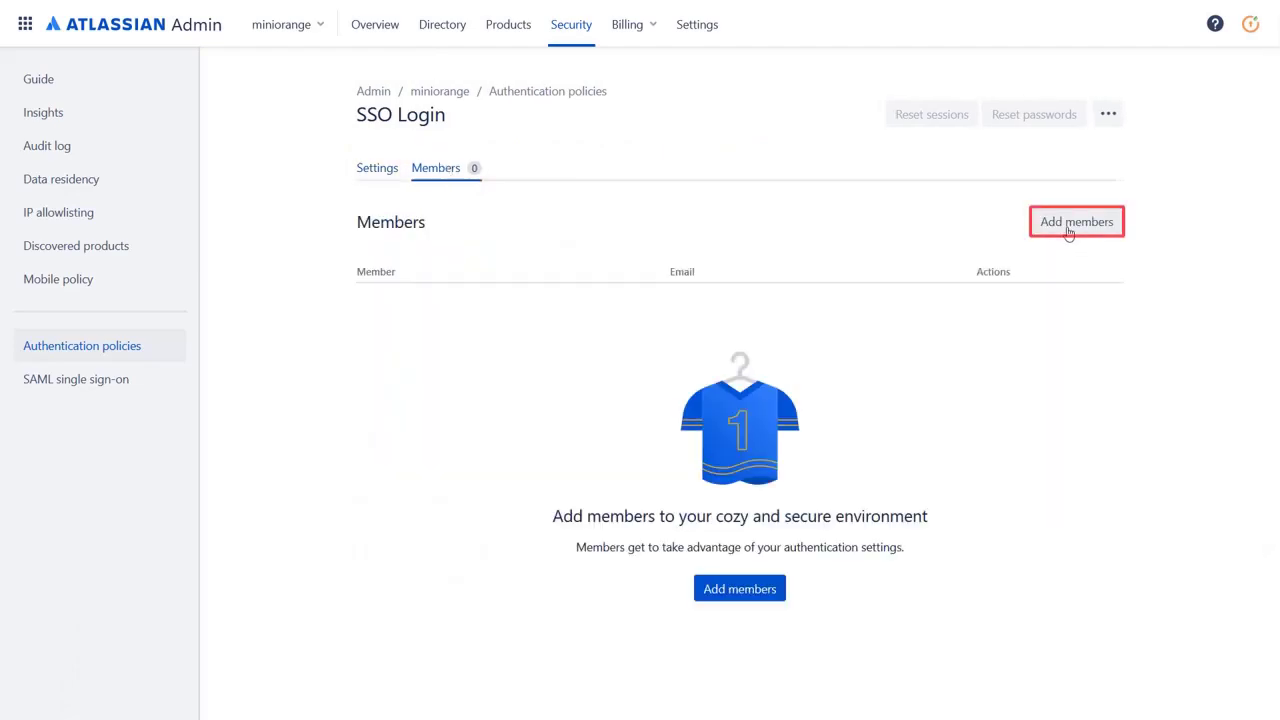
click(1069, 228)
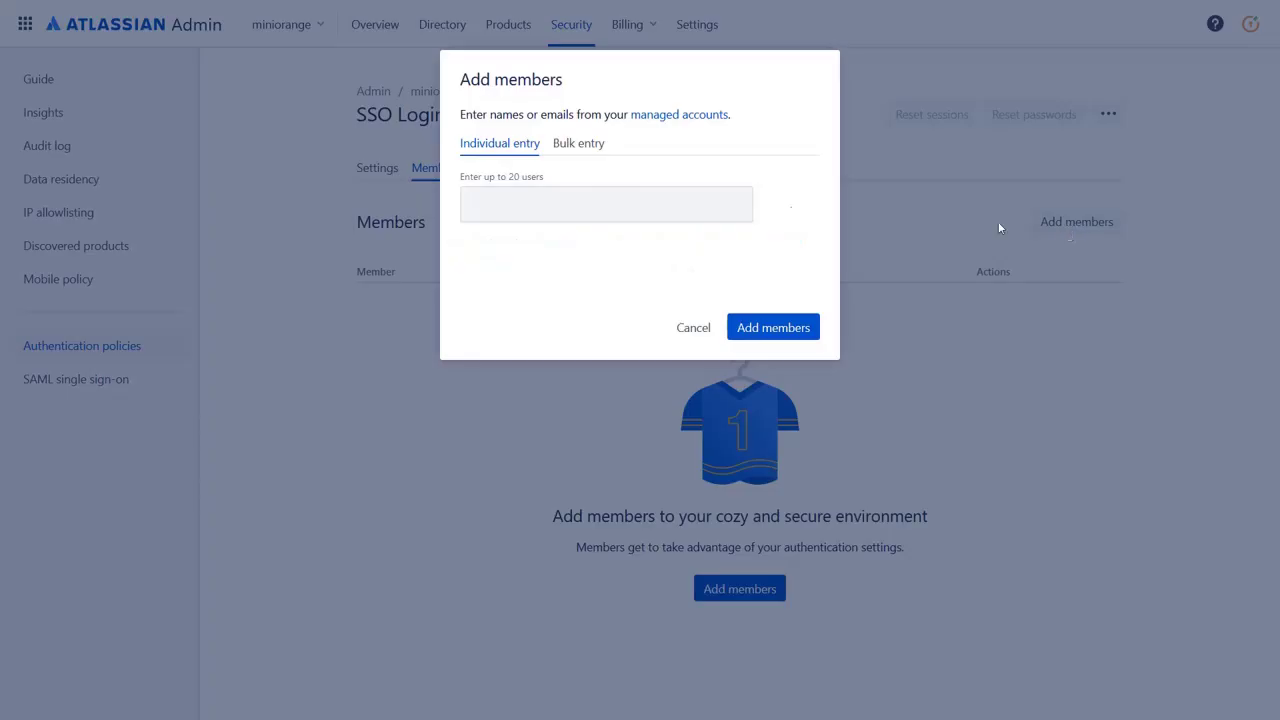
click(686, 209)
text(shradha)
key(Return)
click(752, 328)
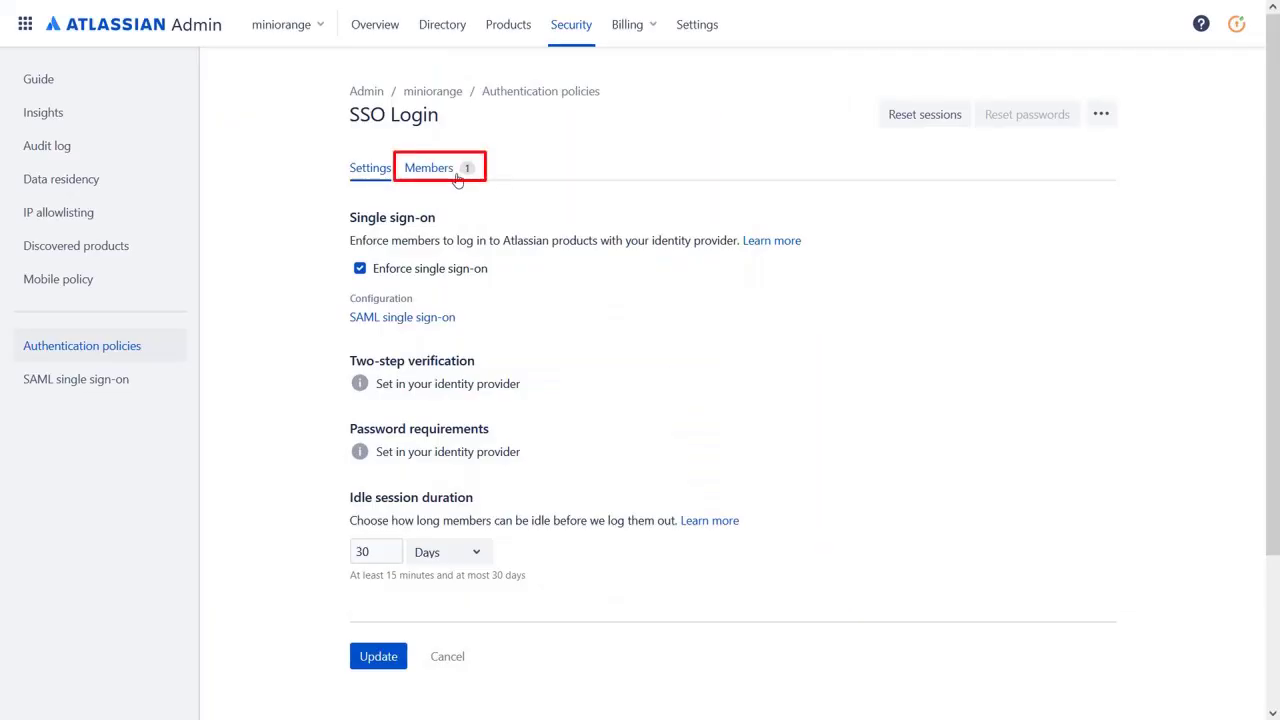
click(438, 168)
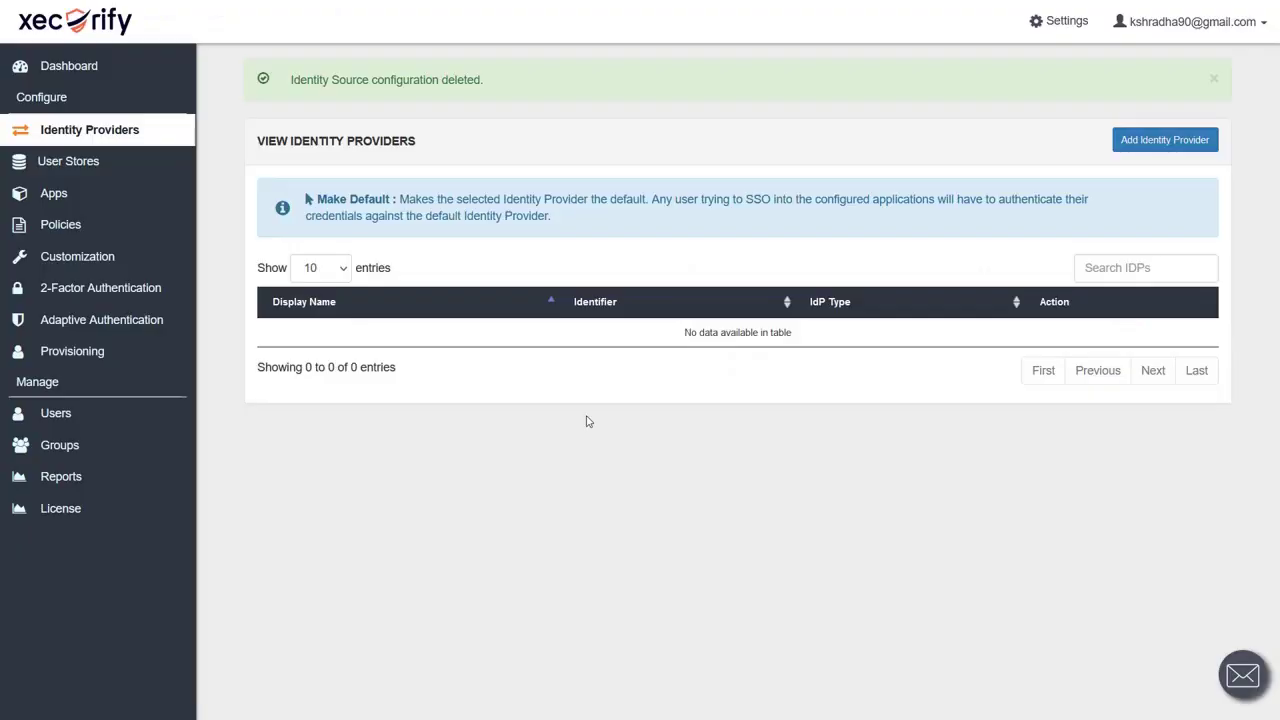
Check Xecurify's user list for the test user, then open the add-user form
mouse_move(123, 420)
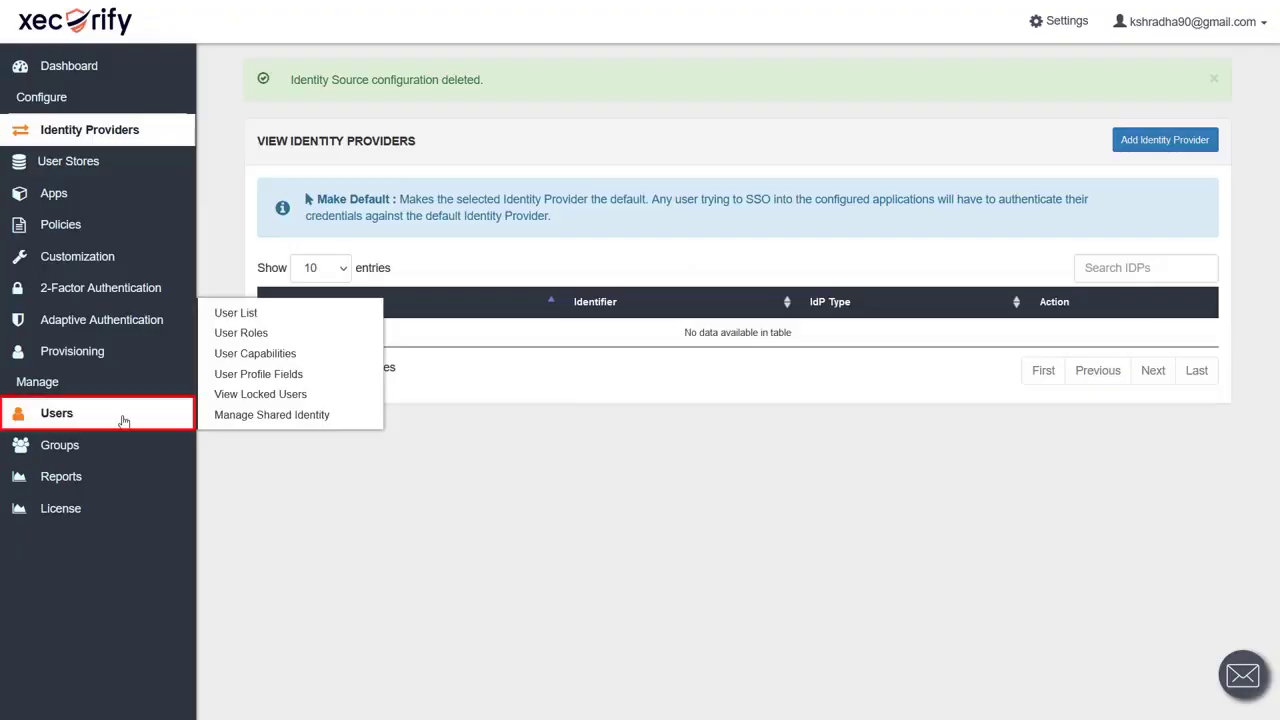
click(326, 314)
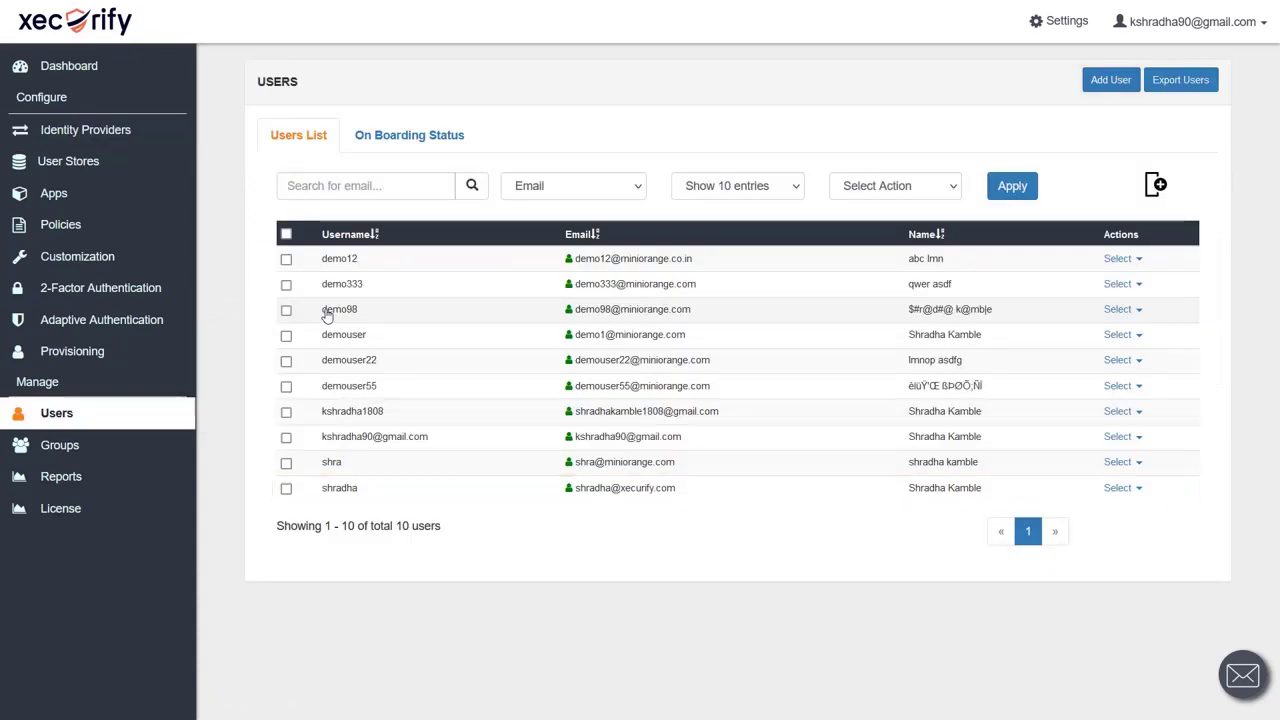
click(1112, 82)
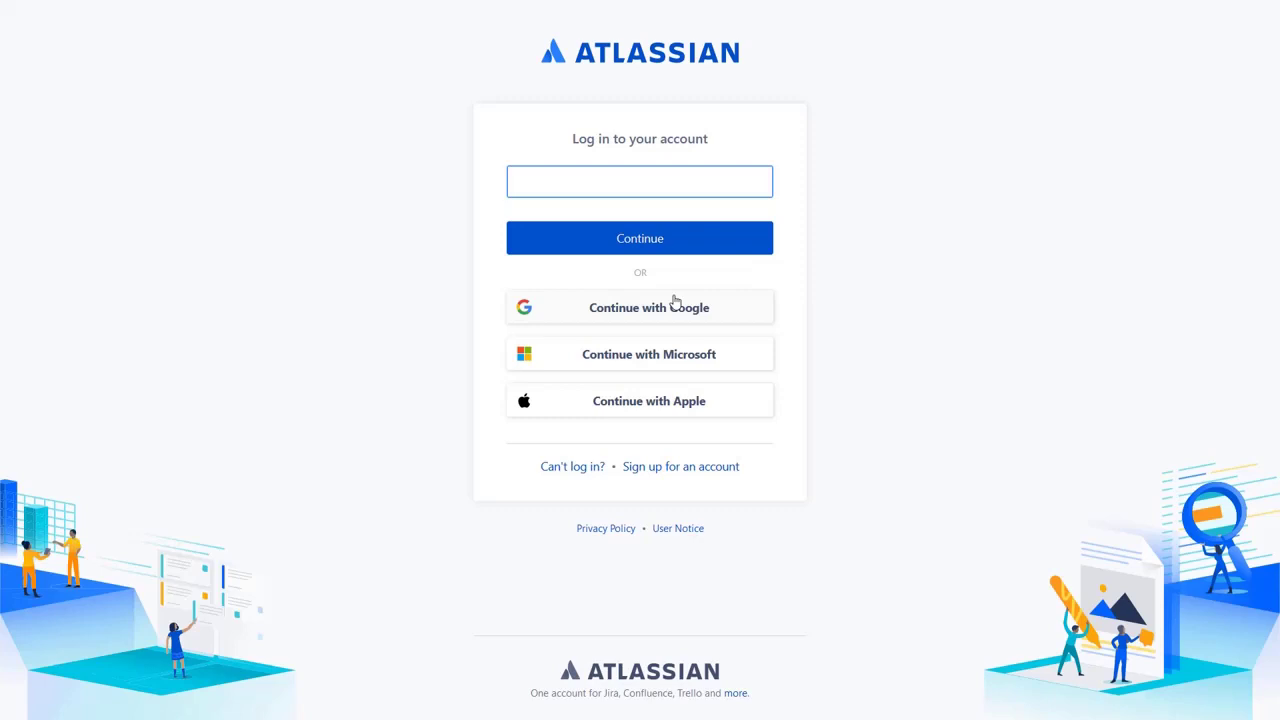
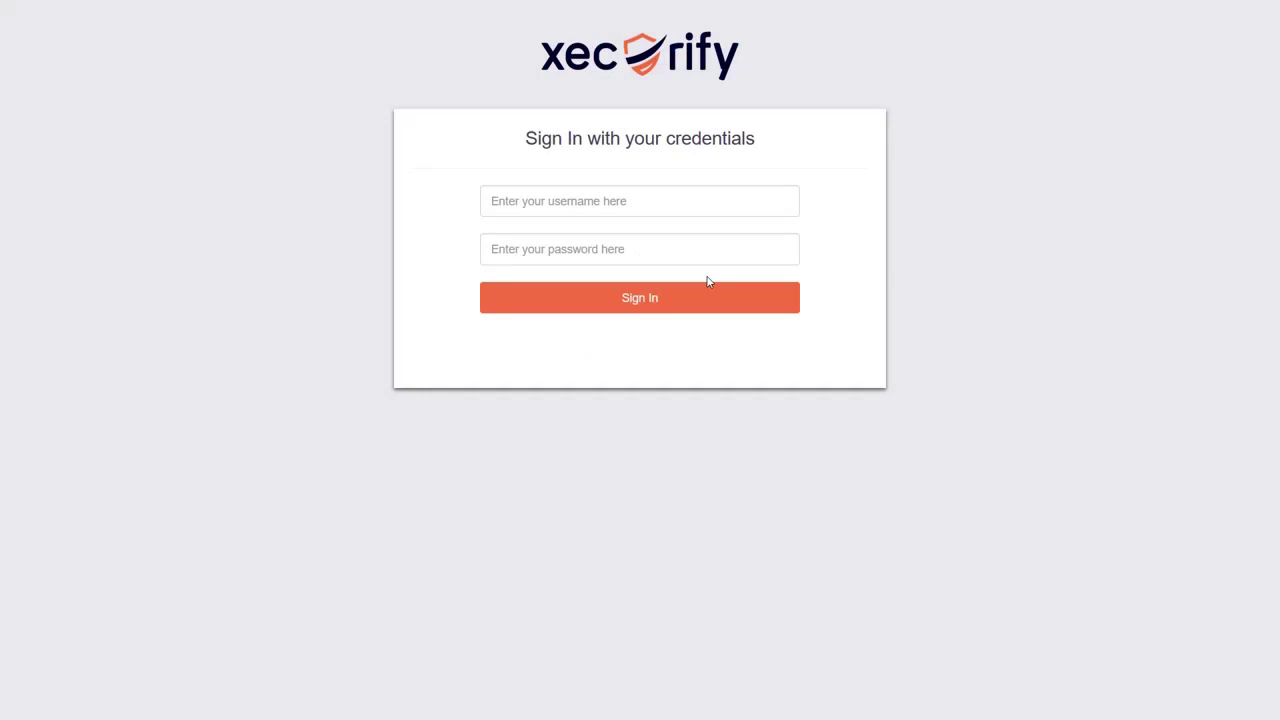
Log in to Atlassian with the test user's e-mail, authenticating on Xecurify with their username and password
click(626, 201)
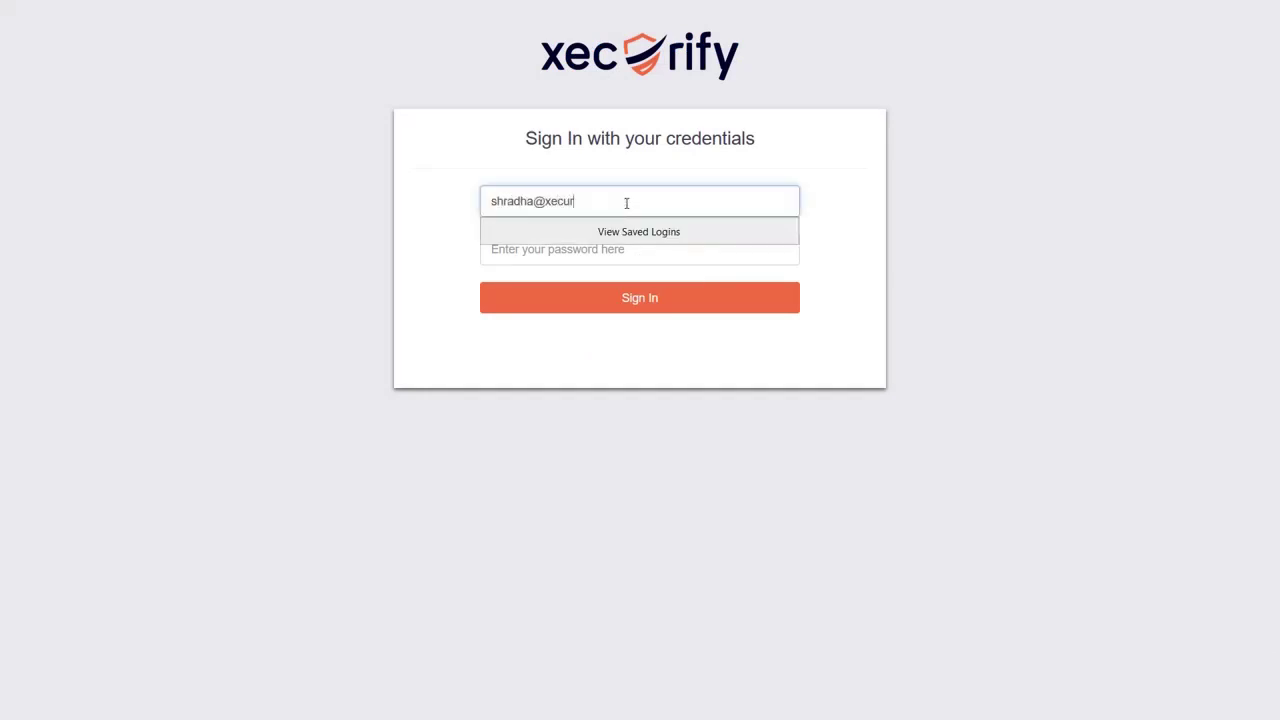
key(Tab)
text(*********)
key(Return)
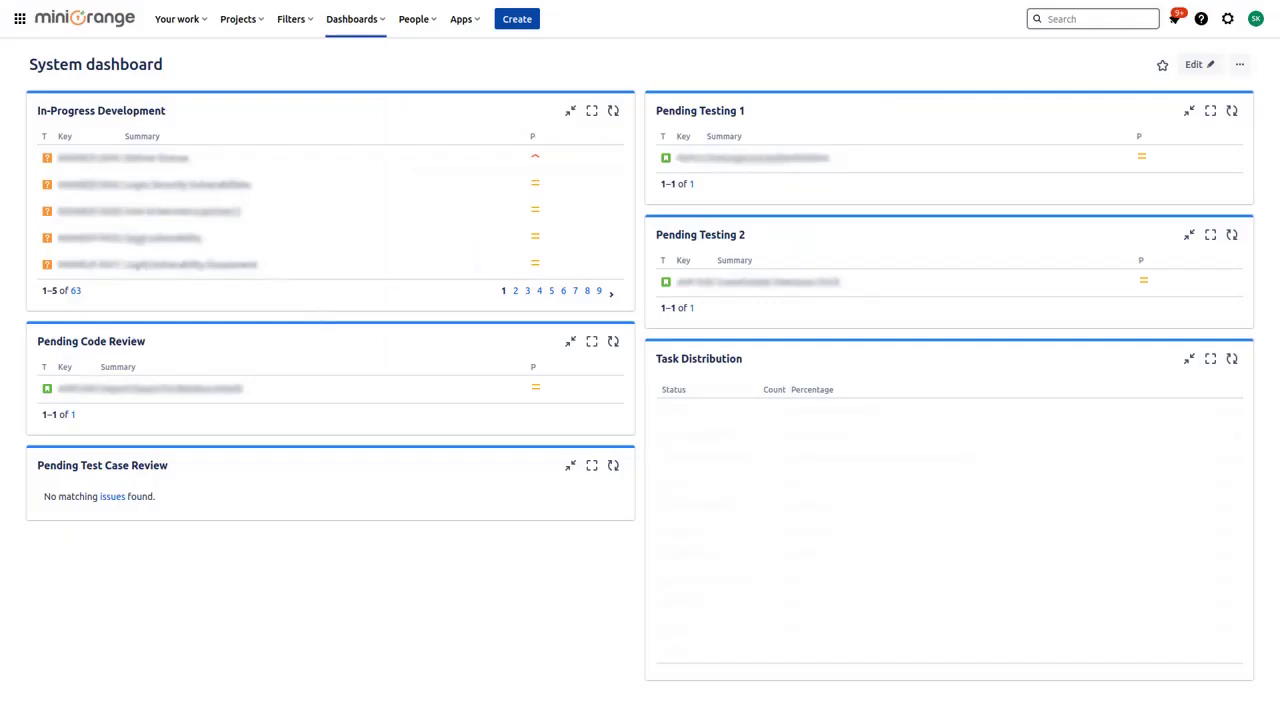